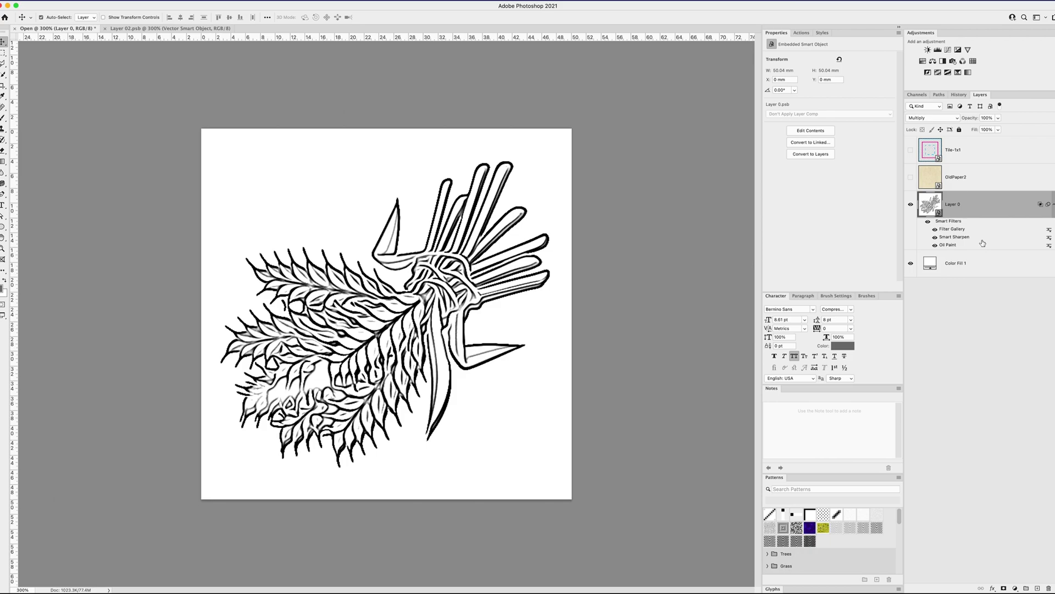
Open Layer 0's embedded Layer 02.psb contents showing the coloured wheat, then switch to Illustrator
{"action": "double_click", "coordinate": [956, 206]}
{"action": "key", "text": "Return"}
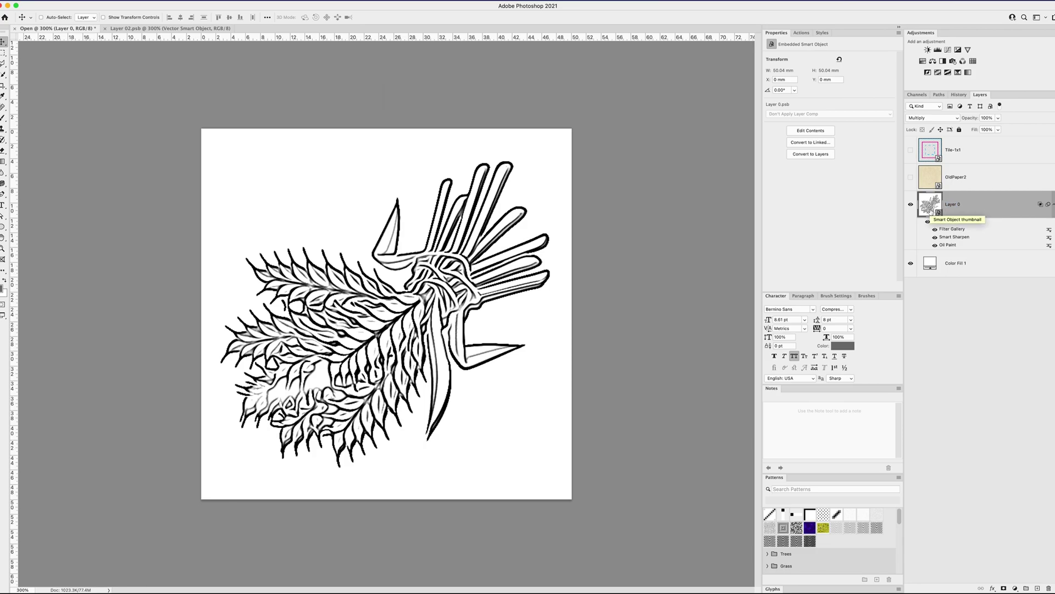
{"action": "double_click", "coordinate": [929, 211]}
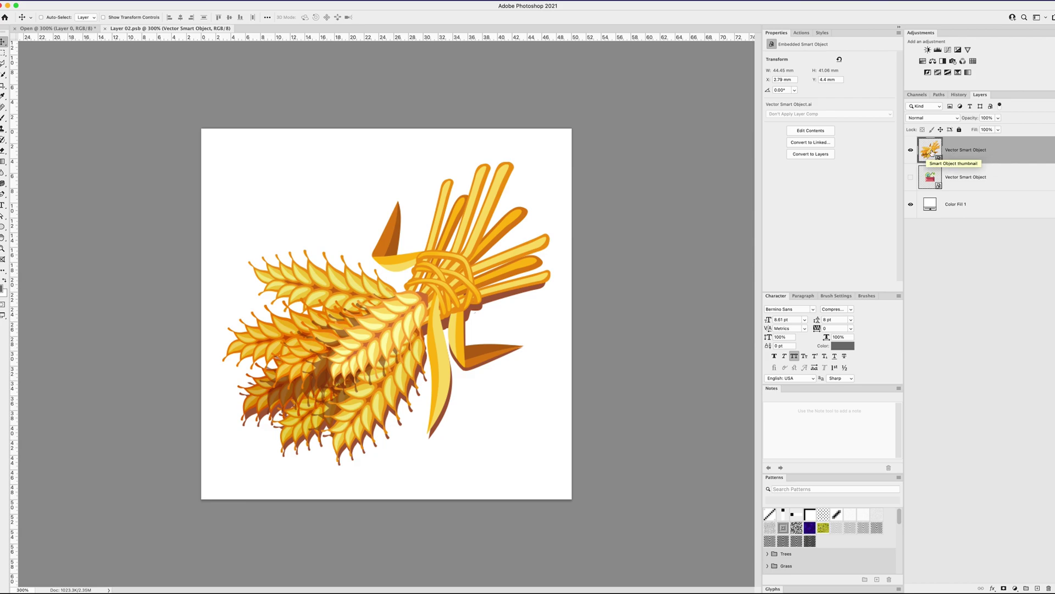
{"action": "key", "text": "super+Tab"}
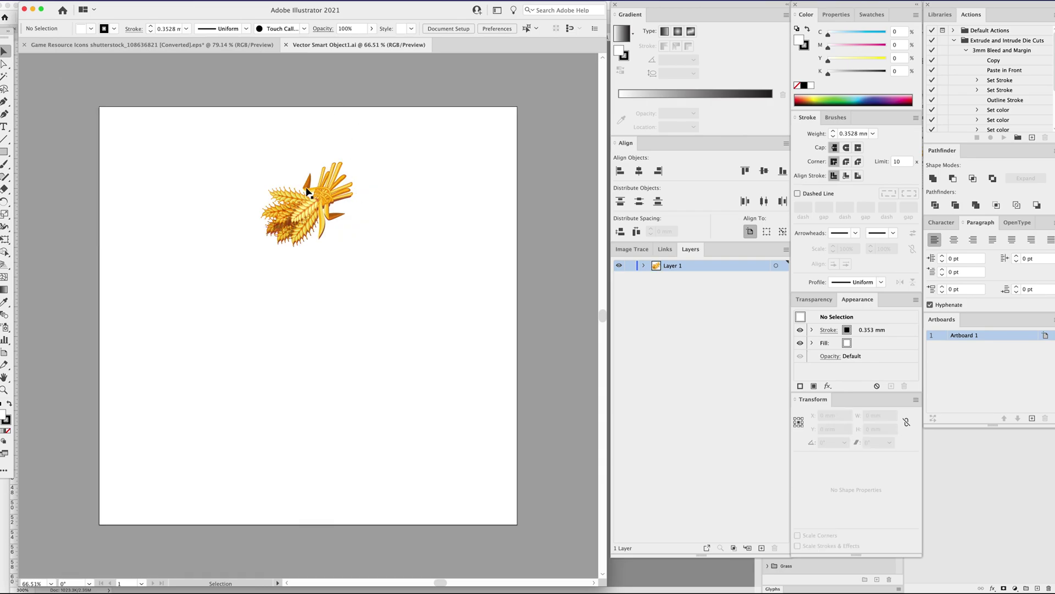
{"action": "left_click", "coordinate": [333, 202]}
{"action": "left_click", "coordinate": [374, 203]}
{"action": "left_click", "coordinate": [334, 202]}
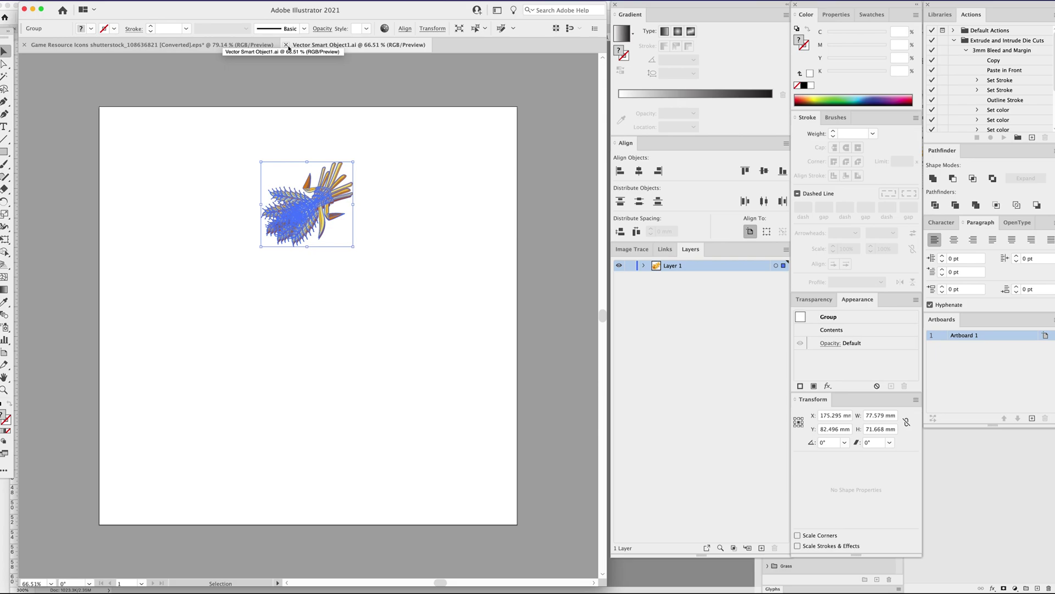
{"action": "left_click", "coordinate": [285, 44]}
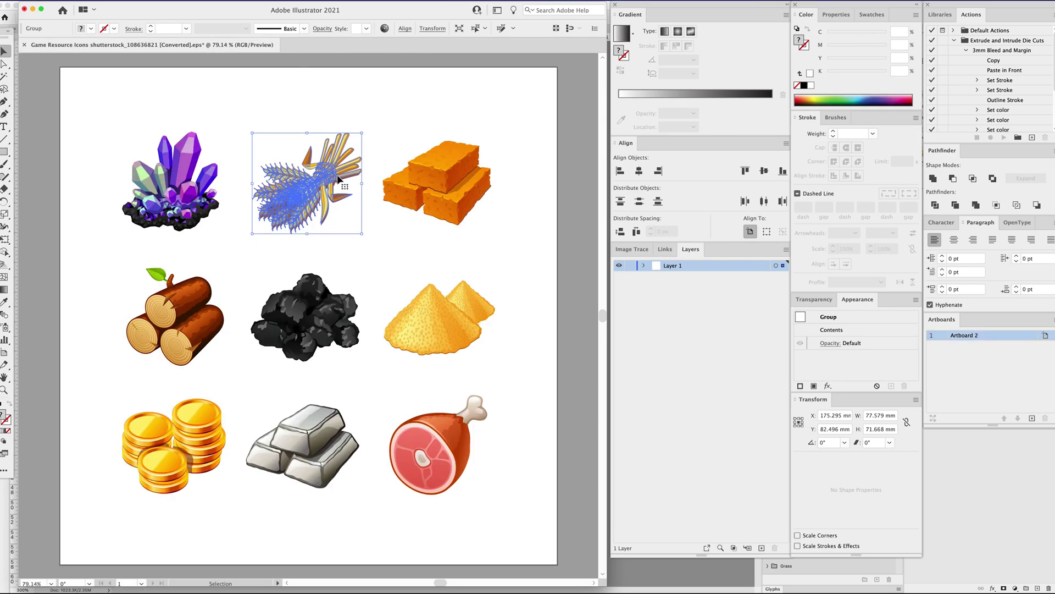
{"action": "left_click", "coordinate": [412, 231]}
{"action": "left_click_drag", "start_coordinate": [106, 104], "coordinate": [553, 576]}
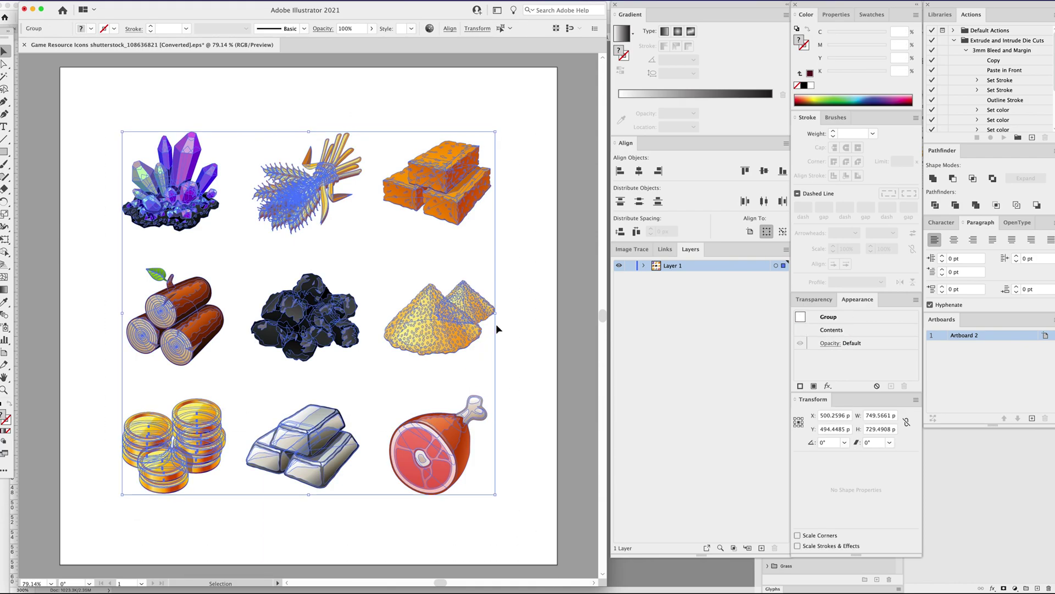
{"action": "left_click", "coordinate": [524, 309]}
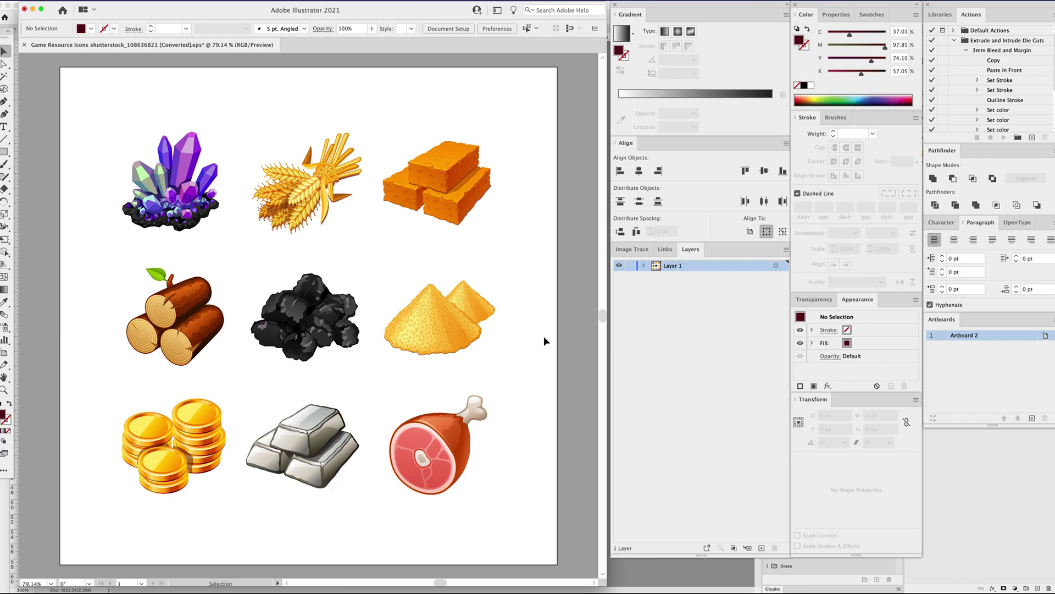
Close Layer 02.psb and hide the Filter Gallery filter, leaving only Oil Paint active
{"action": "left_click", "coordinate": [655, 572]}
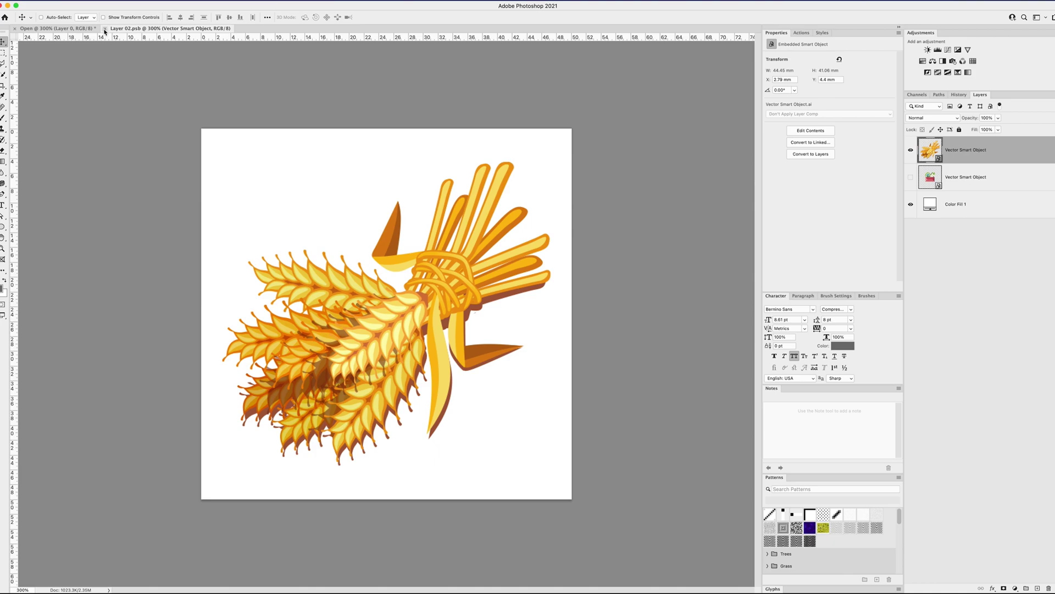
{"action": "left_click", "coordinate": [104, 28]}
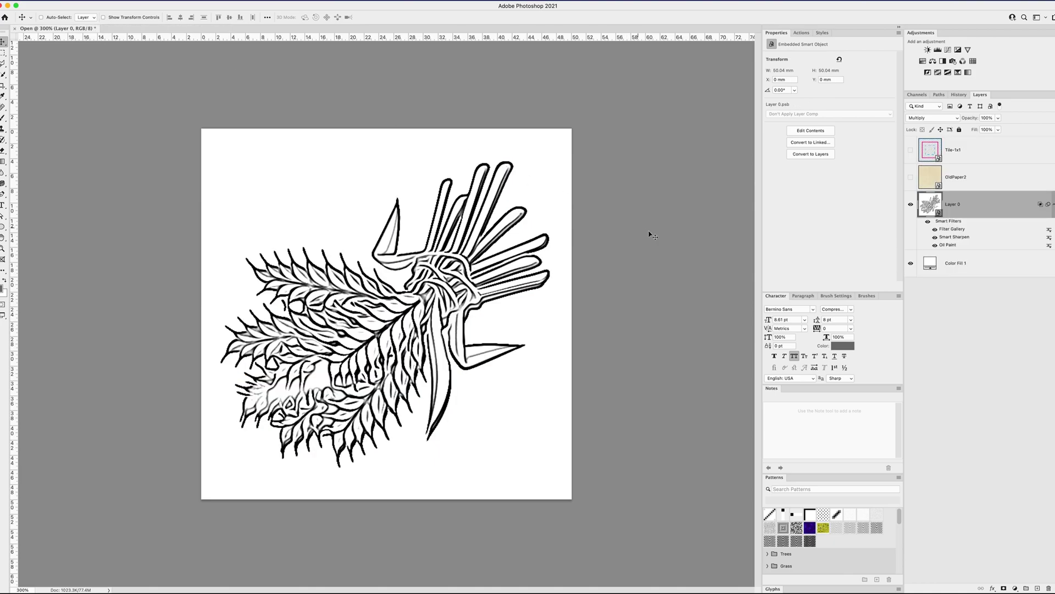
{"action": "left_click", "coordinate": [928, 222]}
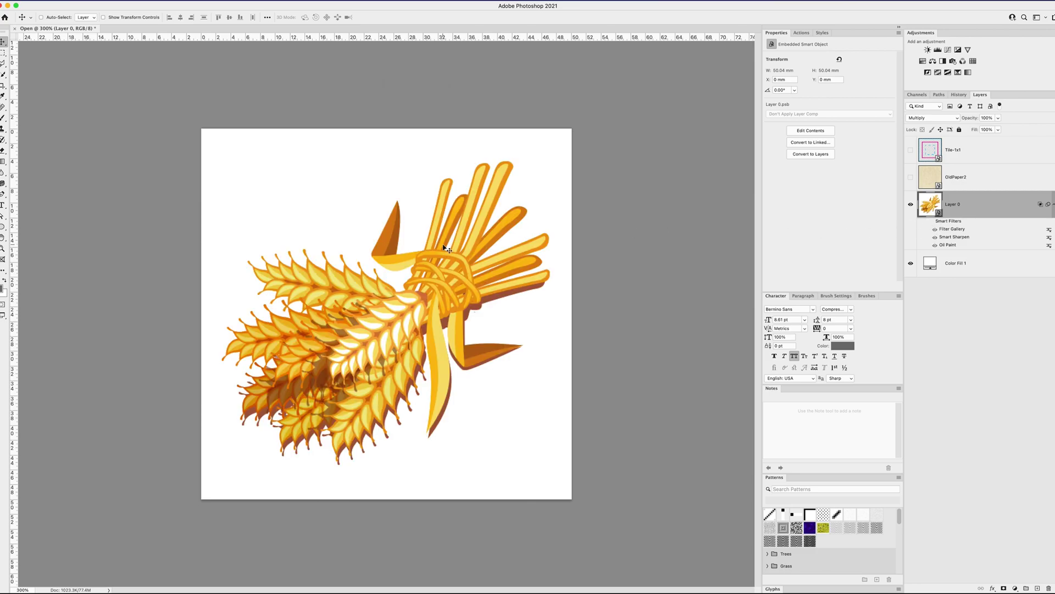
{"action": "key", "text": "super+equal"}
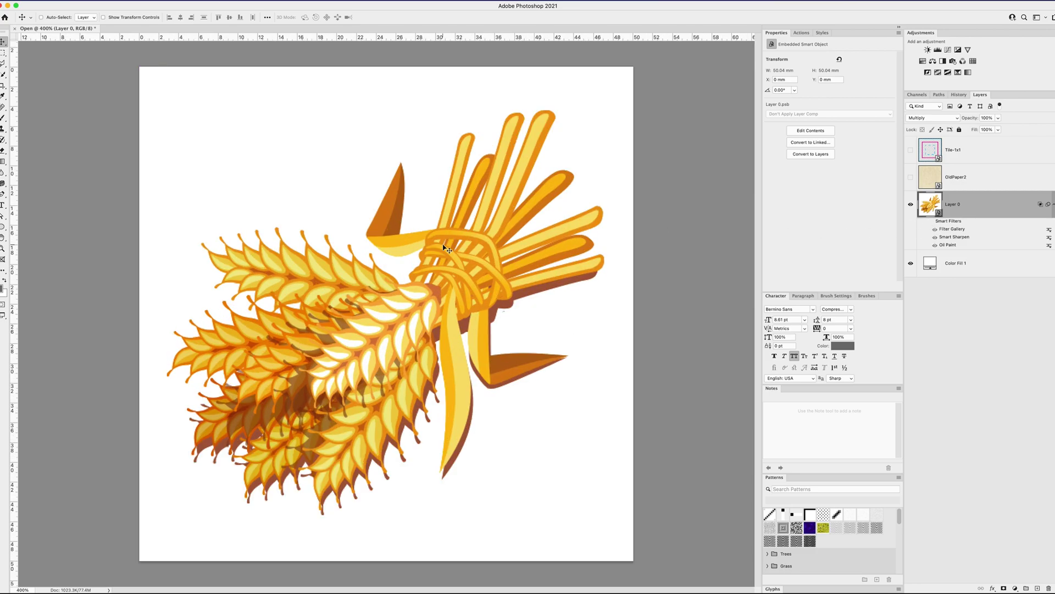
{"action": "left_click", "coordinate": [928, 222]}
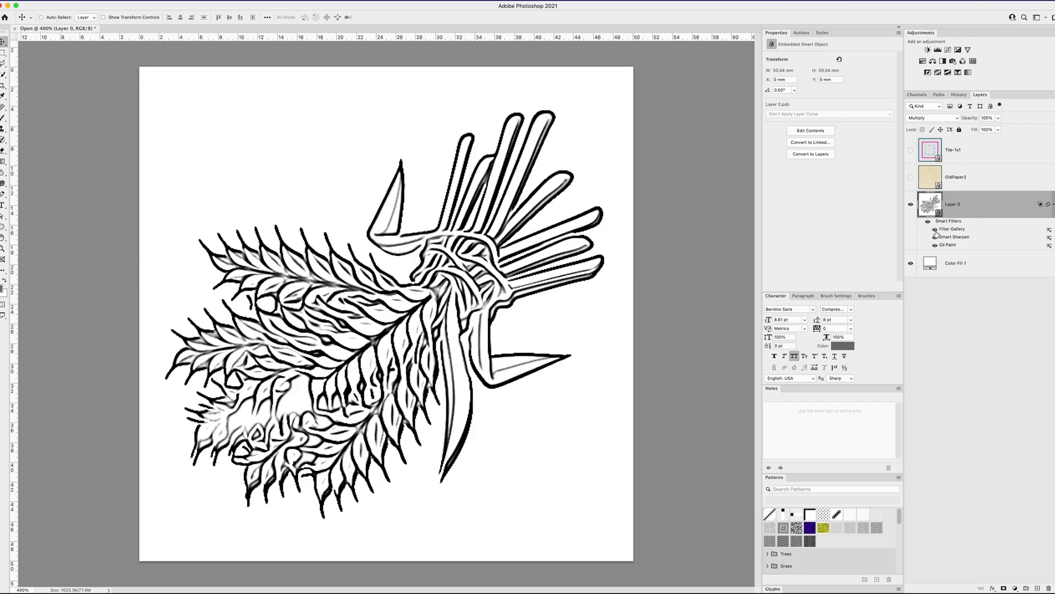
{"action": "left_click", "coordinate": [935, 238]}
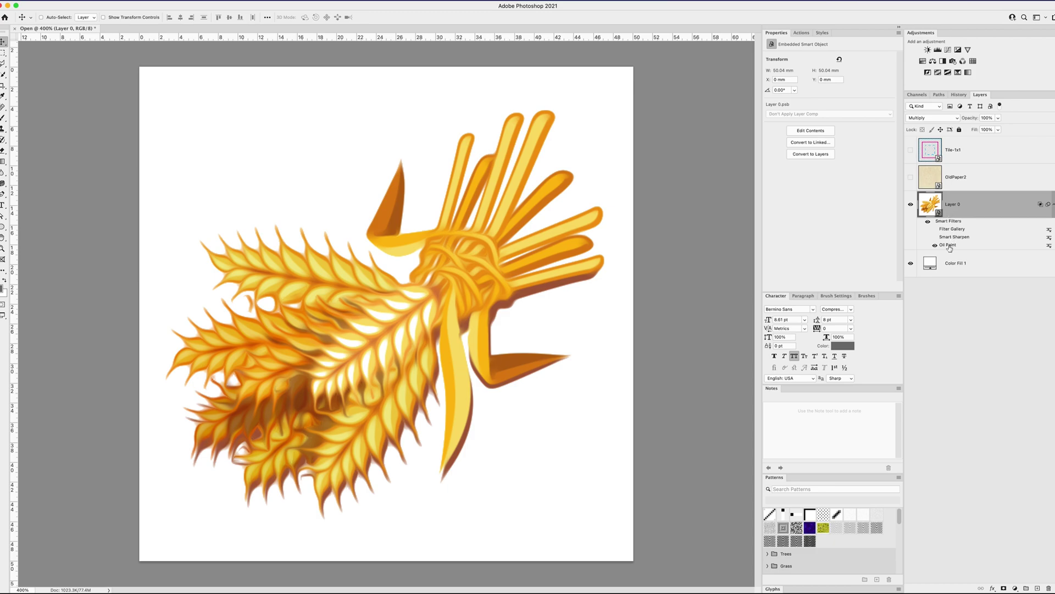
Reopen Oil Paint, suppress its warning, and set Stylization 10, Scale 2.5, Cleanliness about 2.6
{"action": "double_click", "coordinate": [949, 245]}
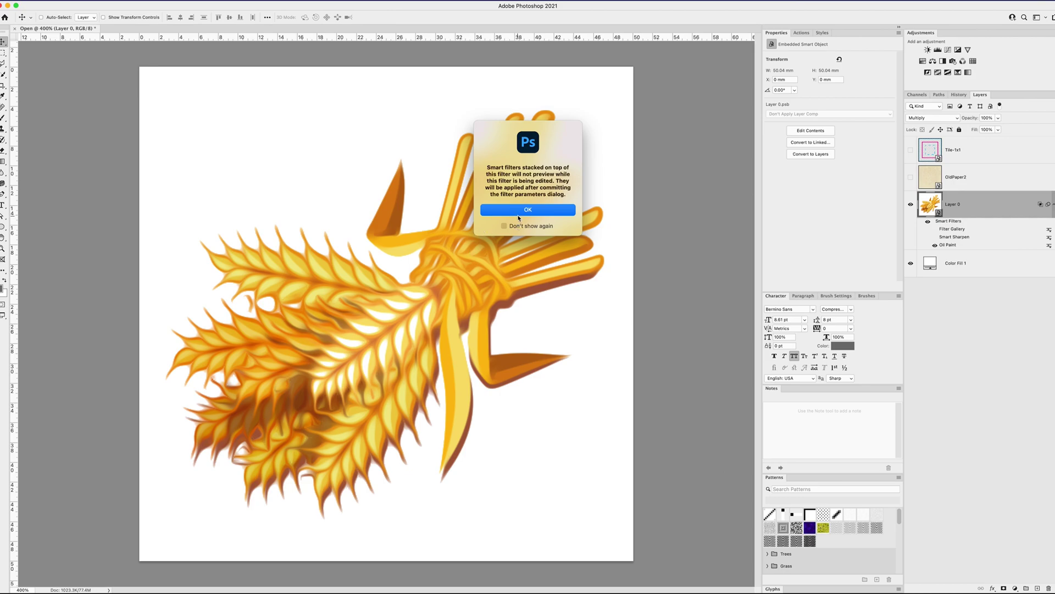
{"action": "left_click", "coordinate": [505, 227]}
{"action": "left_click", "coordinate": [547, 211]}
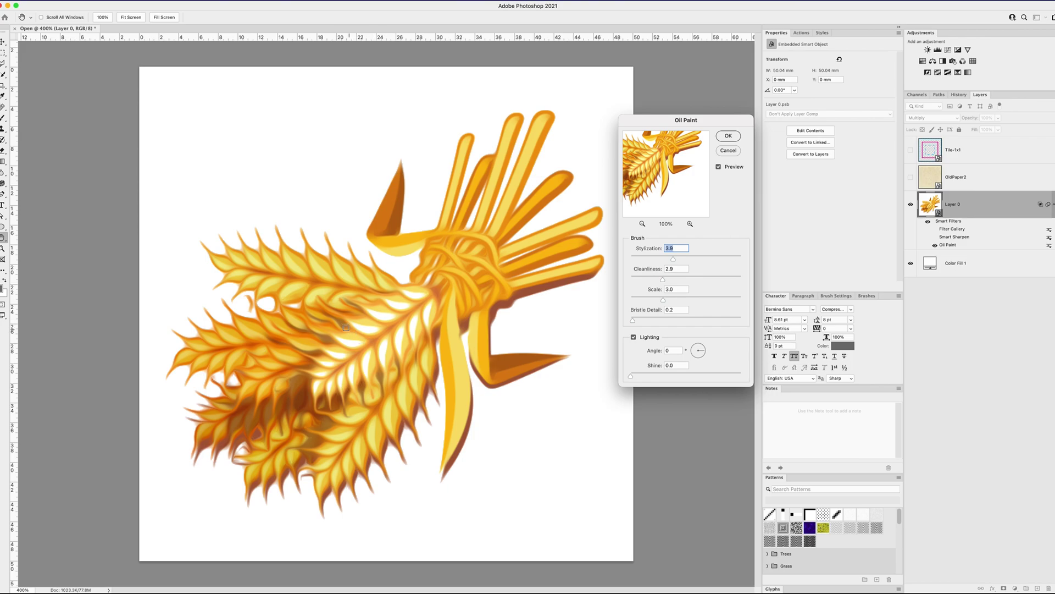
{"action": "left_click", "coordinate": [715, 298]}
{"action": "left_click_drag", "start_coordinate": [717, 298], "coordinate": [717, 297]}
{"action": "left_click", "coordinate": [711, 277]}
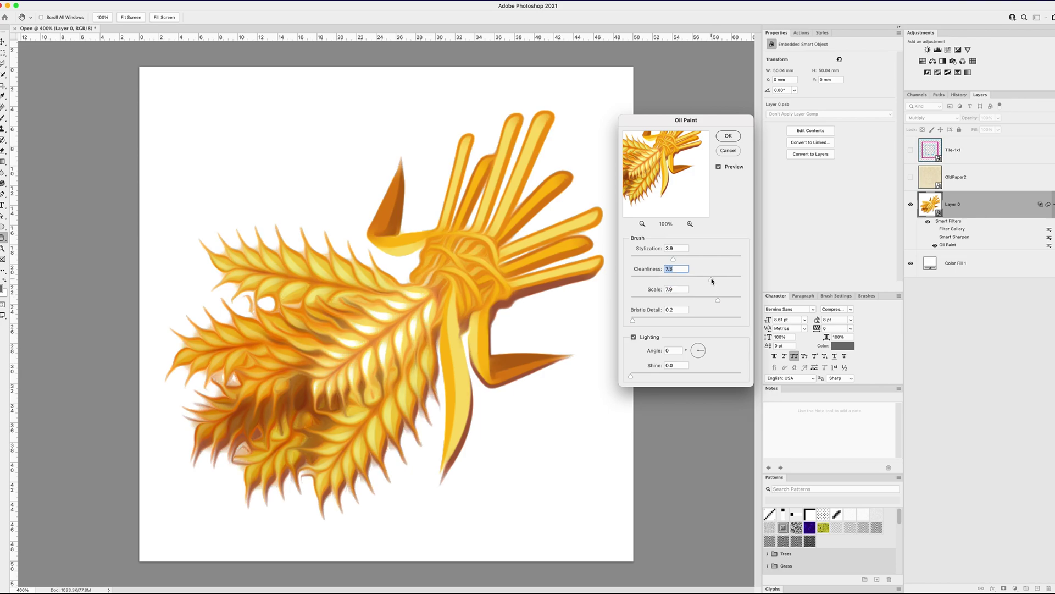
{"action": "left_click", "coordinate": [714, 257]}
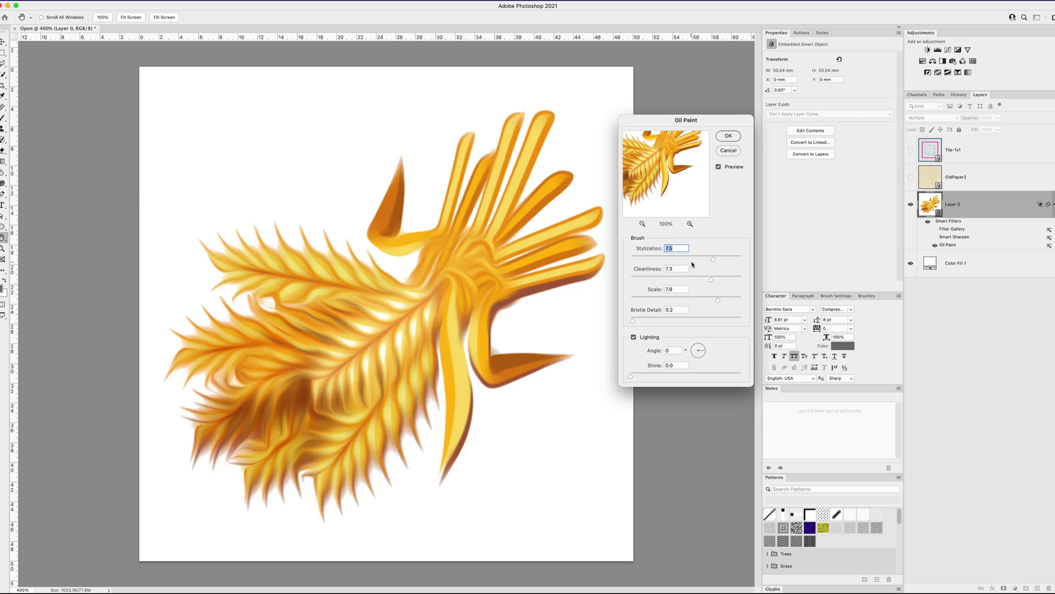
{"action": "left_click_drag", "start_coordinate": [712, 259], "coordinate": [767, 263]}
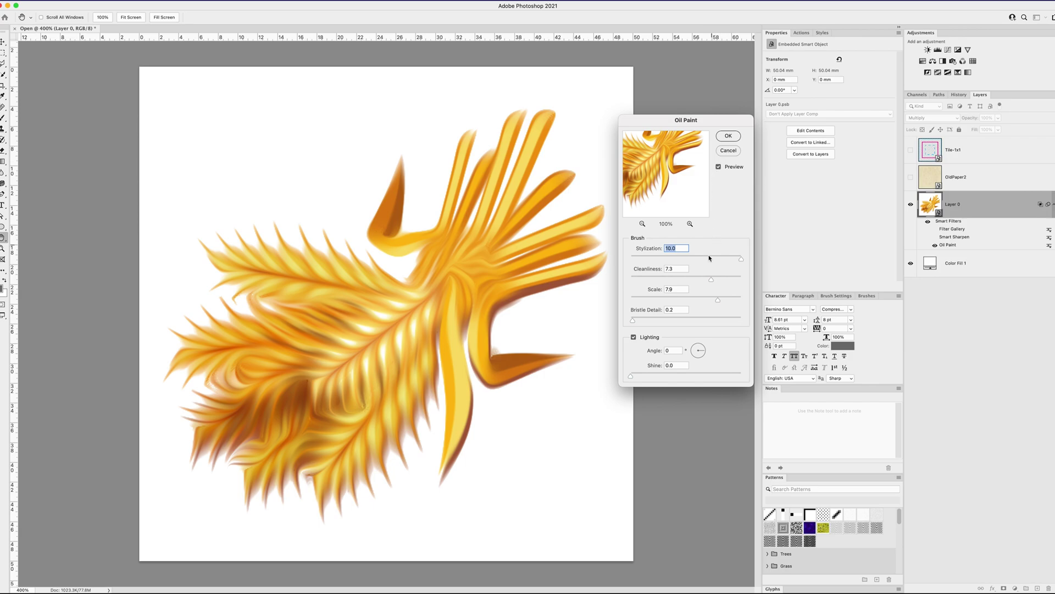
{"action": "left_click", "coordinate": [658, 298]}
{"action": "left_click", "coordinate": [659, 276]}
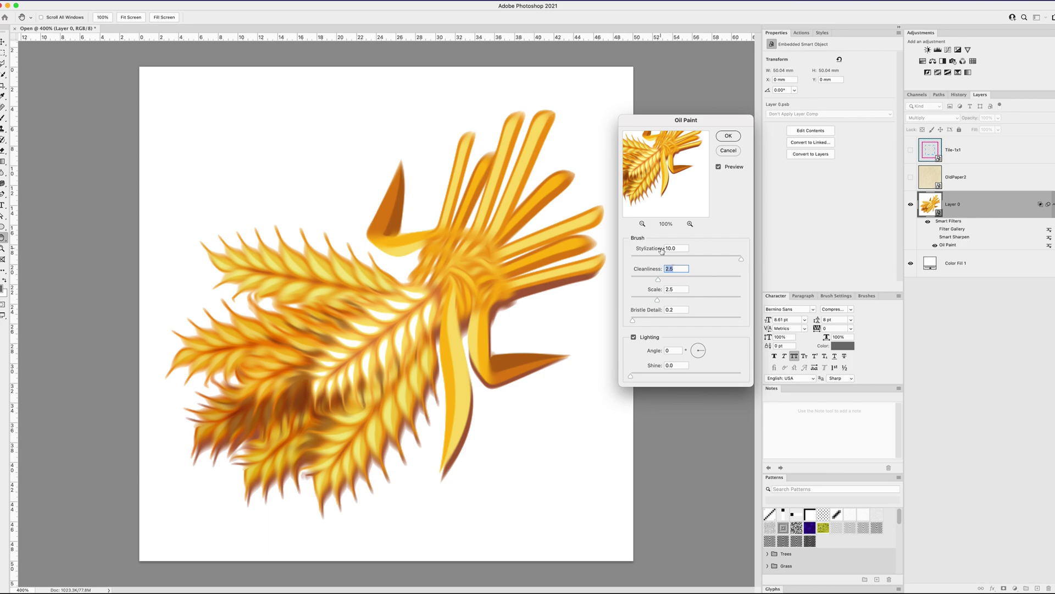
{"action": "left_click", "coordinate": [728, 135]}
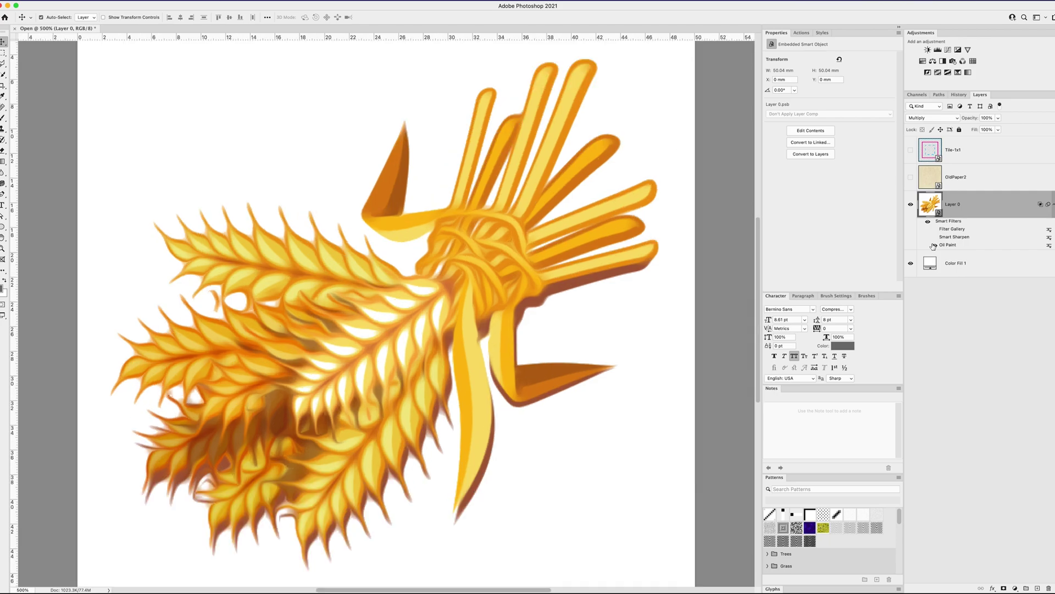
Compare the wheat with Oil Paint off and on, then re-enable Smart Sharpen
{"action": "key", "text": "super+plus"}
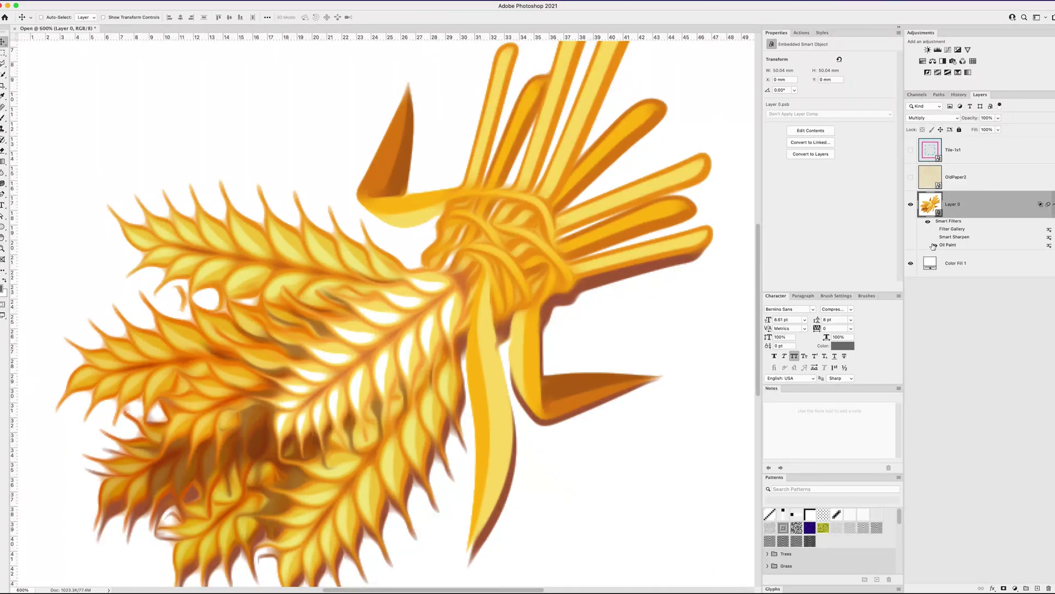
{"action": "left_click", "coordinate": [934, 245]}
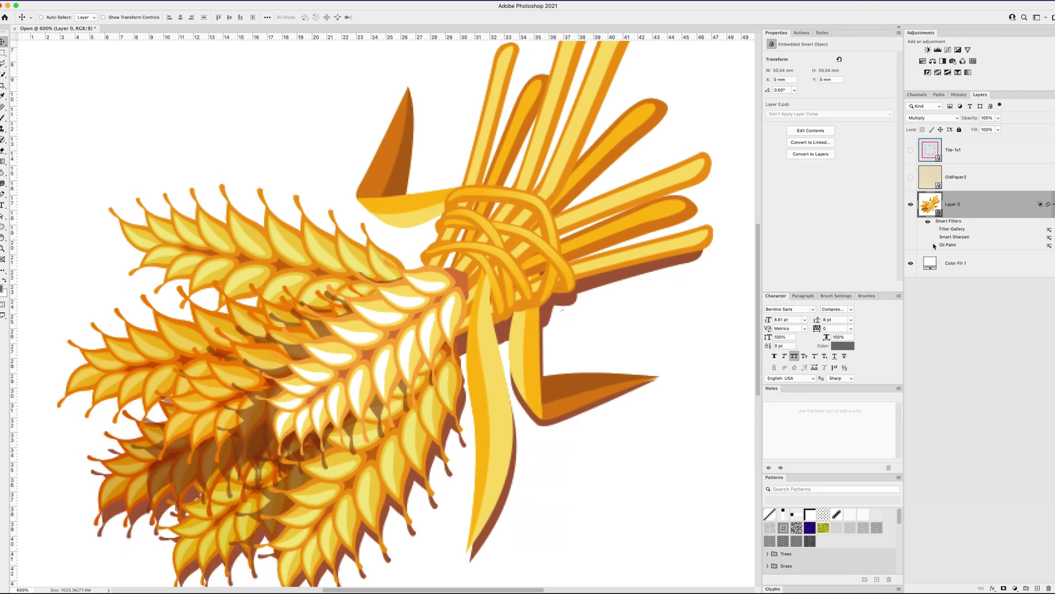
{"action": "key", "text": "super+plus"}
{"action": "key", "text": "super+plus"}
{"action": "key", "text": "super+plus"}
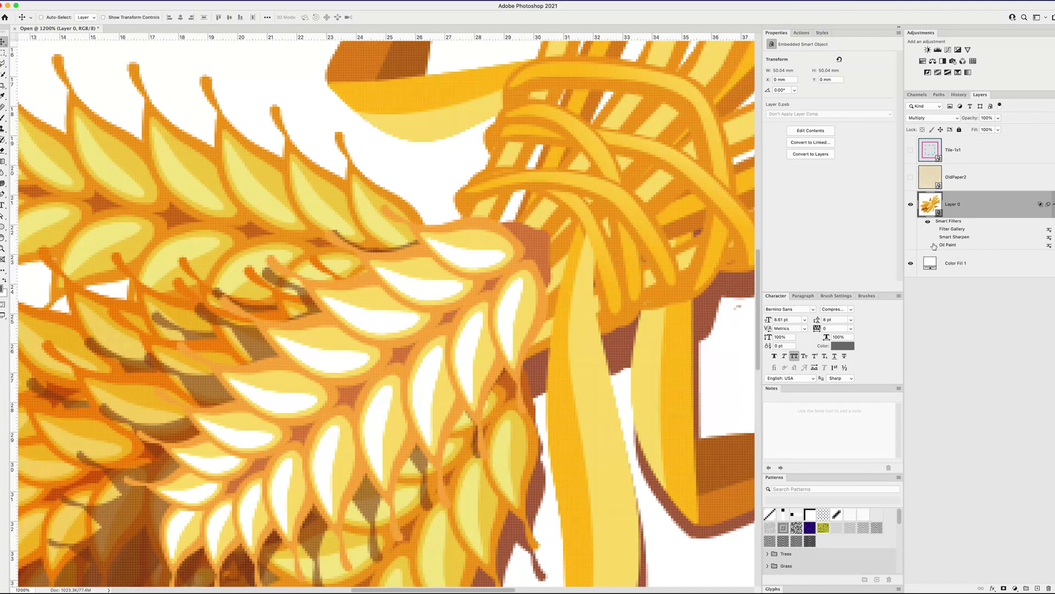
{"action": "key", "text": "super+minus"}
{"action": "key", "text": "super+minus"}
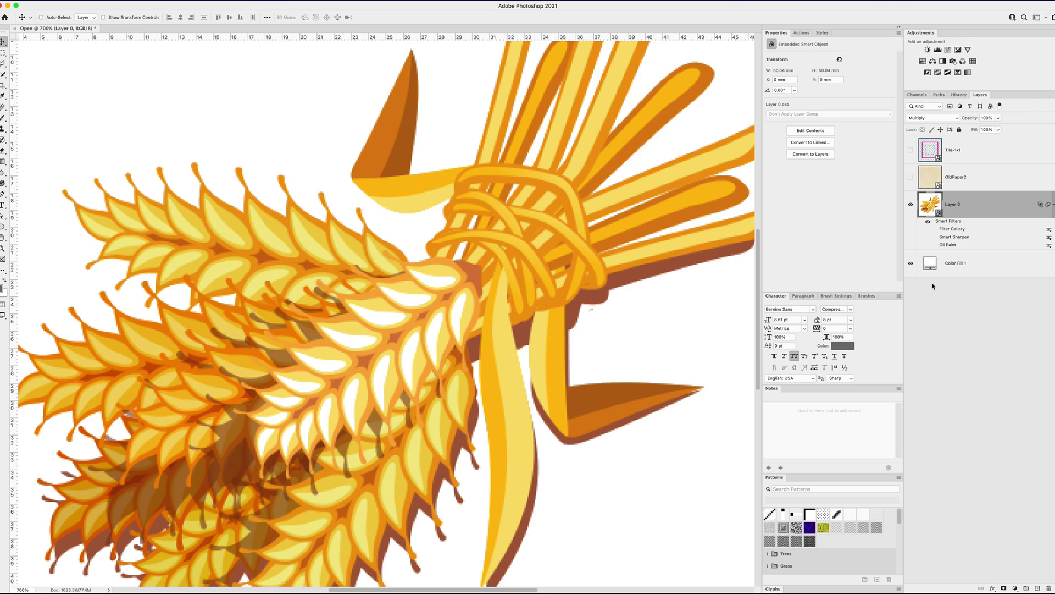
{"action": "left_click", "coordinate": [935, 245]}
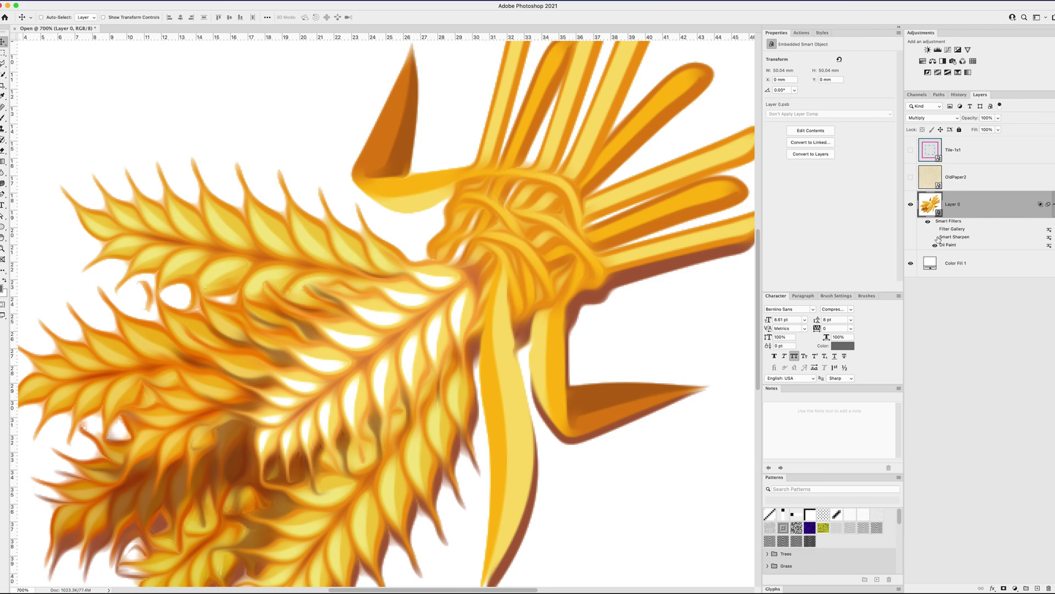
{"action": "left_click", "coordinate": [935, 237]}
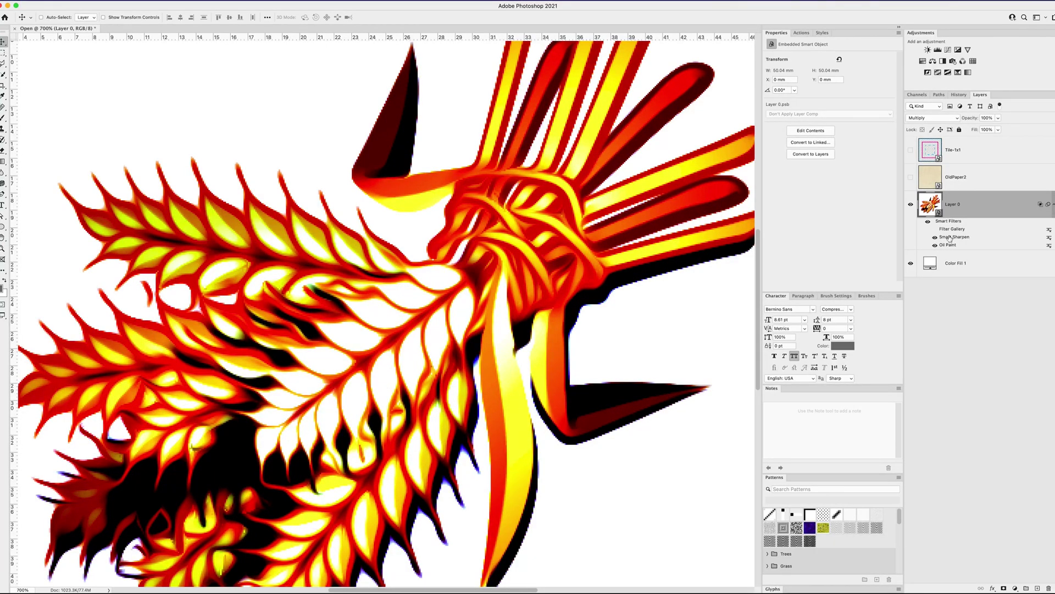
Set the Smart Sharpen Amount to 500% and settle the Radius at 2.4 px
{"action": "double_click", "coordinate": [950, 237]}
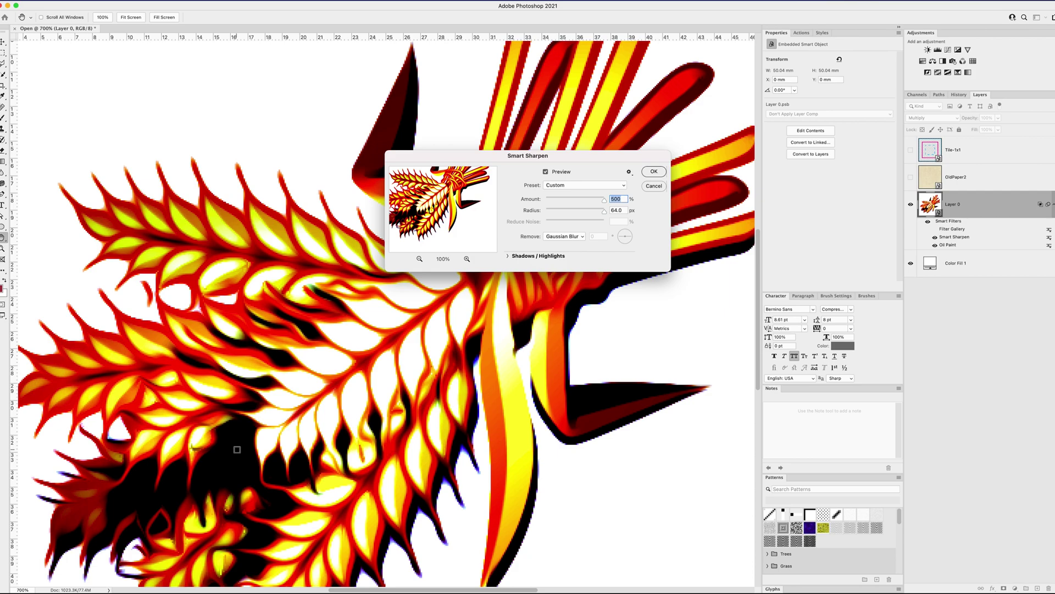
{"action": "left_click", "coordinate": [558, 200]}
{"action": "left_click", "coordinate": [558, 213]}
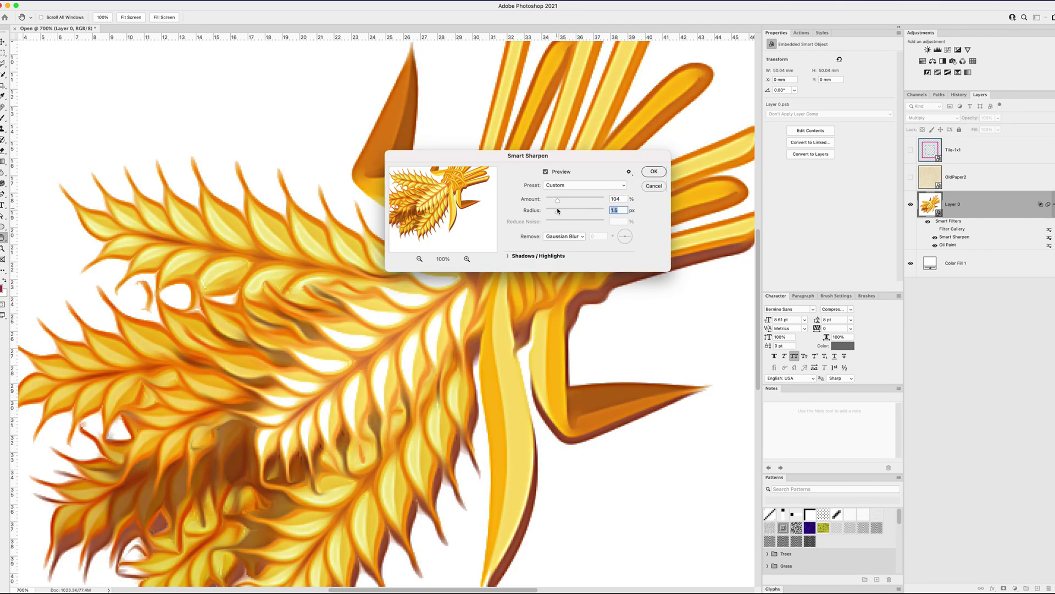
{"action": "left_click", "coordinate": [580, 200]}
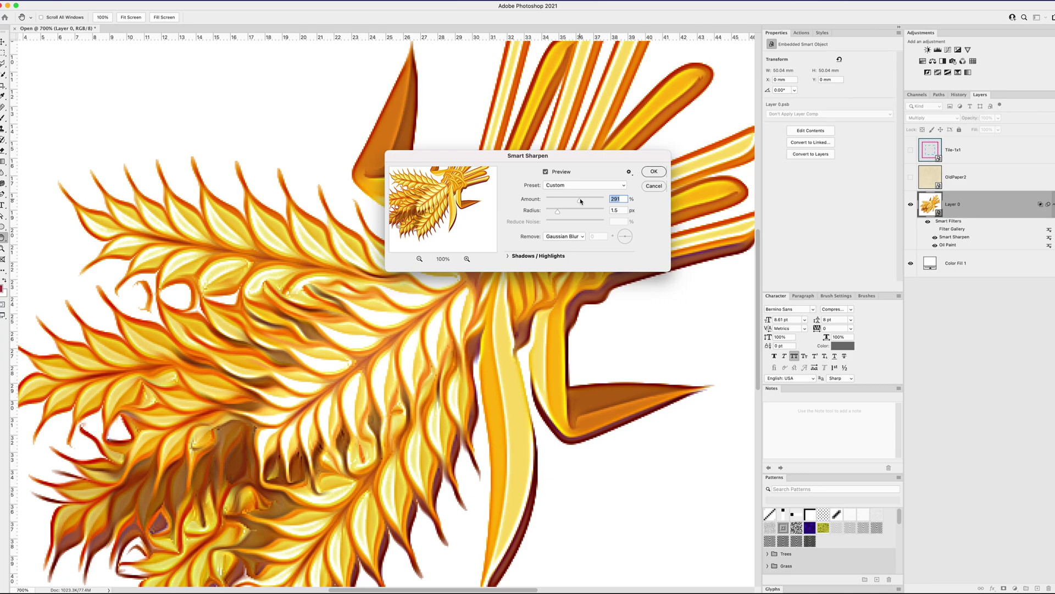
{"action": "left_click_drag", "start_coordinate": [580, 201], "coordinate": [588, 200]}
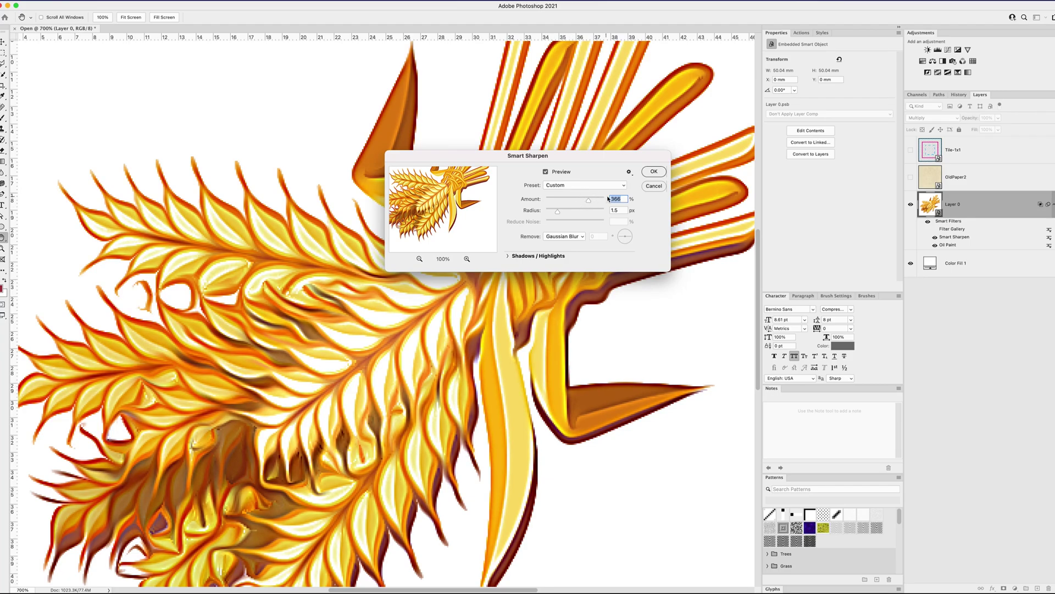
{"action": "left_click_drag", "start_coordinate": [592, 201], "coordinate": [630, 202]}
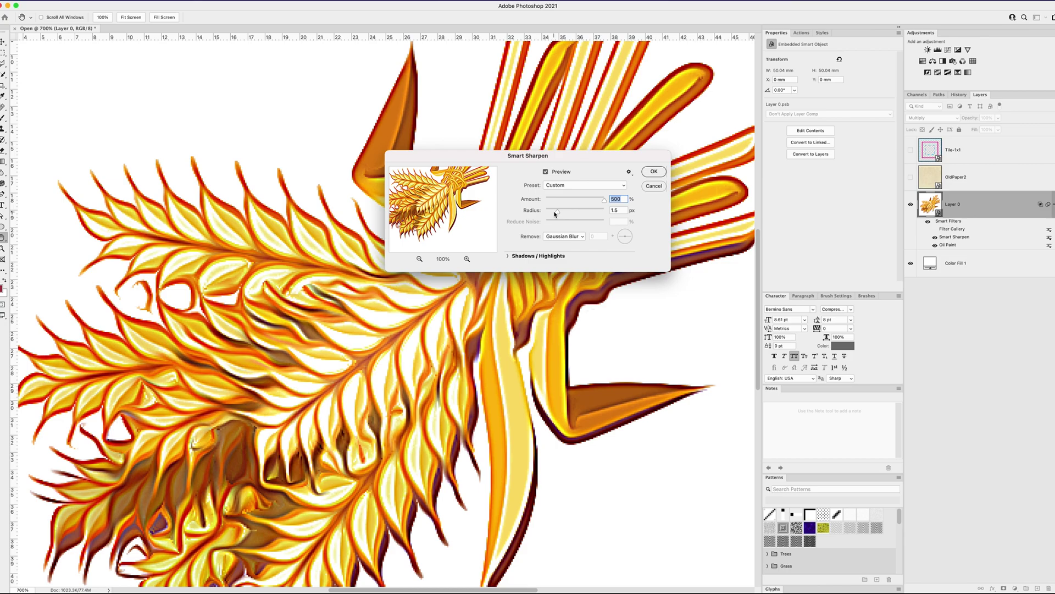
{"action": "left_click_drag", "start_coordinate": [555, 213], "coordinate": [559, 213]}
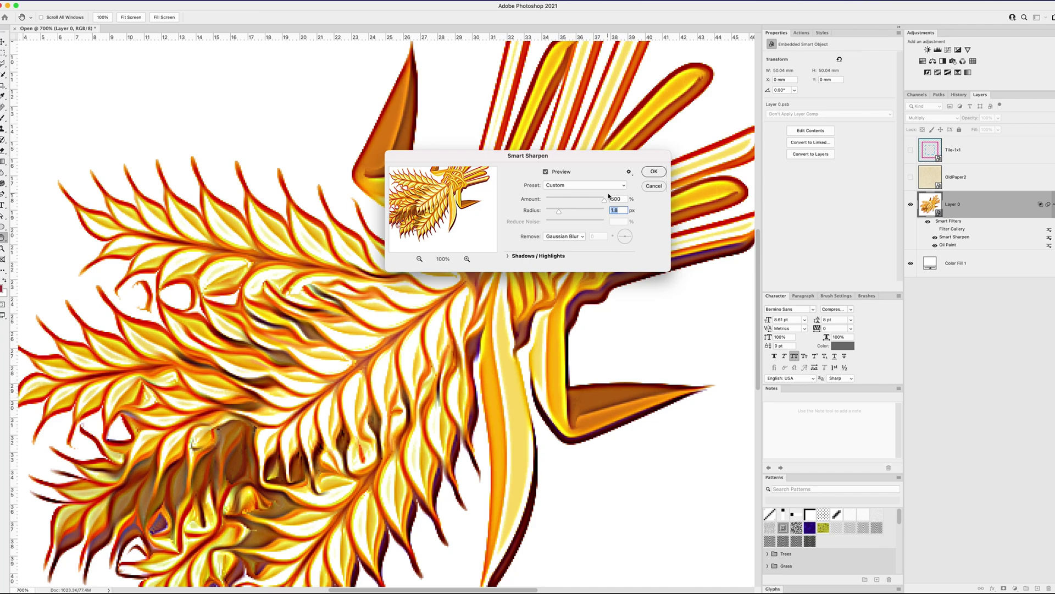
{"action": "left_click_drag", "start_coordinate": [559, 212], "coordinate": [639, 210]}
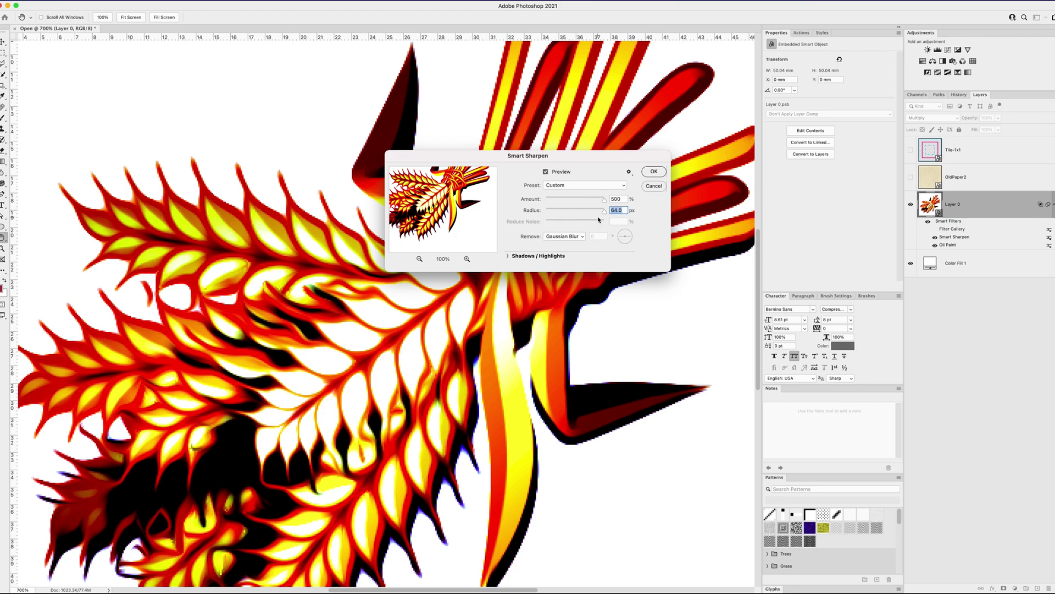
{"action": "left_click", "coordinate": [562, 212]}
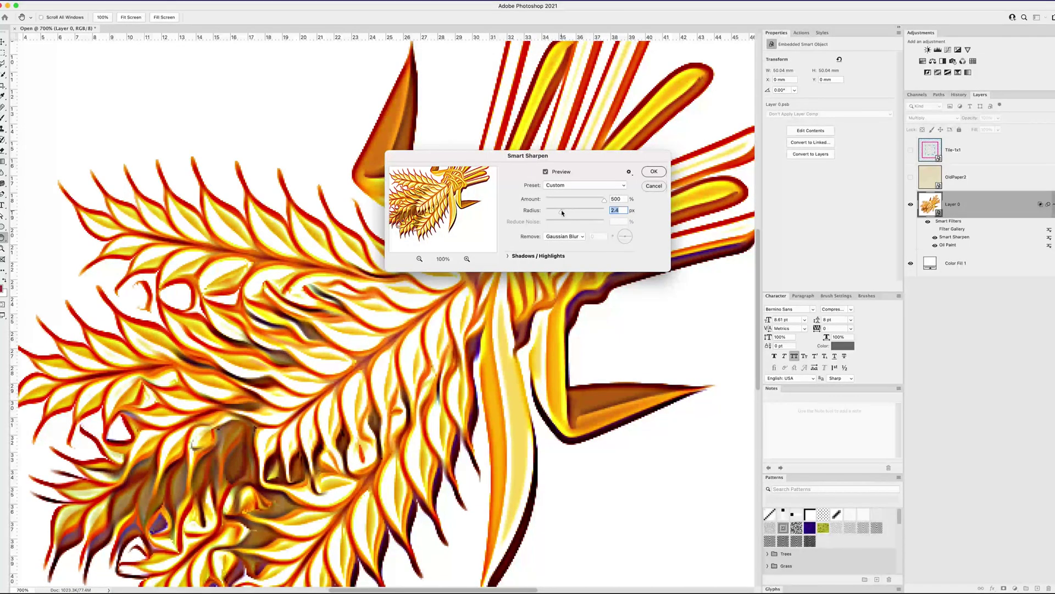
Apply Smart Sharpen, re-enable Filter Gallery, and set Photocopy to Detail 24, Darkness 50
{"action": "left_click", "coordinate": [654, 172]}
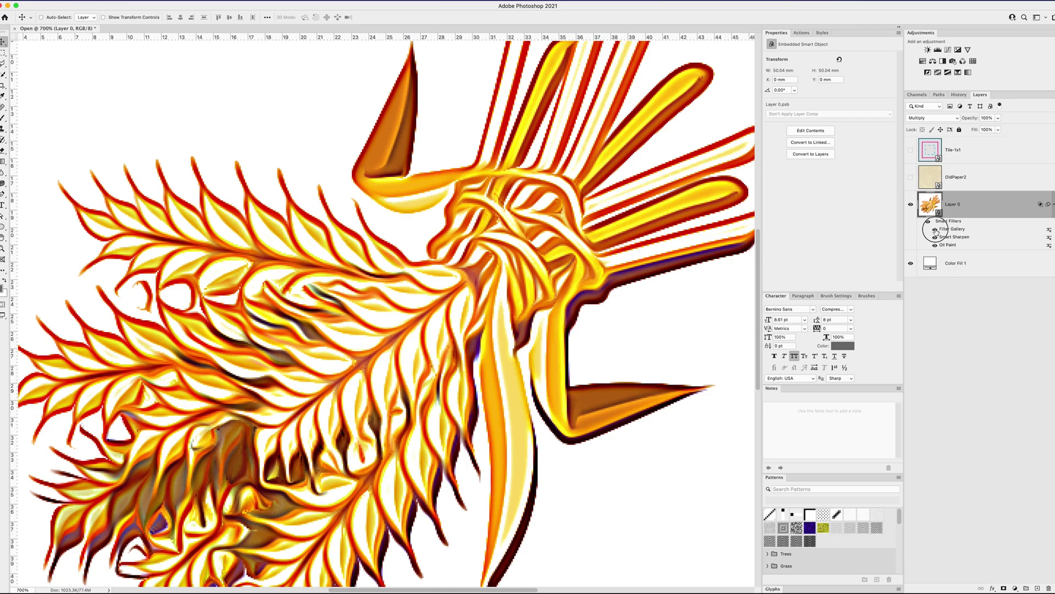
{"action": "left_click", "coordinate": [935, 229]}
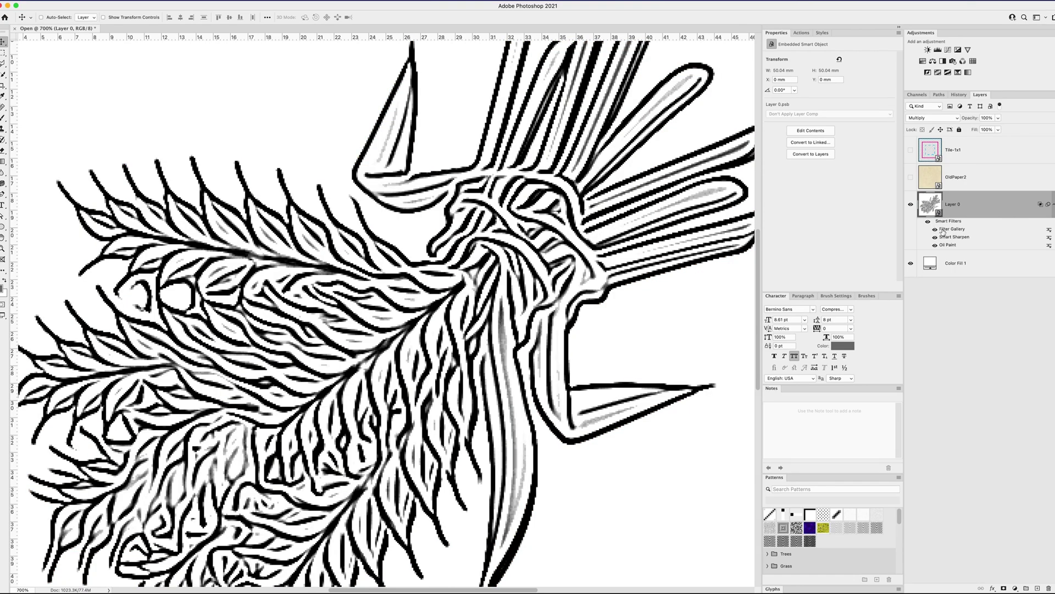
{"action": "double_click", "coordinate": [942, 231]}
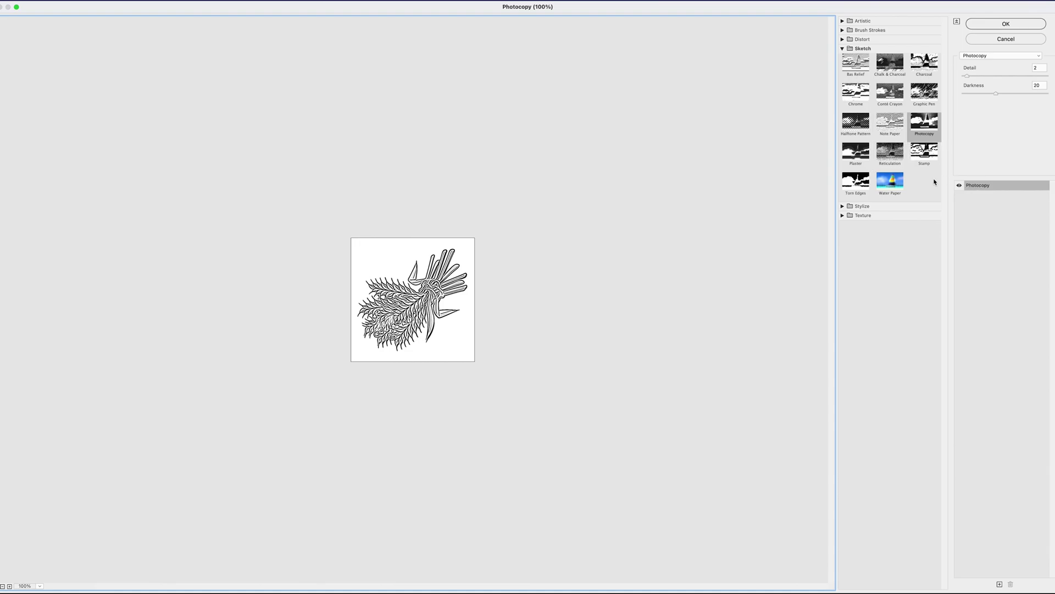
{"action": "key", "text": "super+equal"}
{"action": "key", "text": "super+equal"}
{"action": "key", "text": "super+equal"}
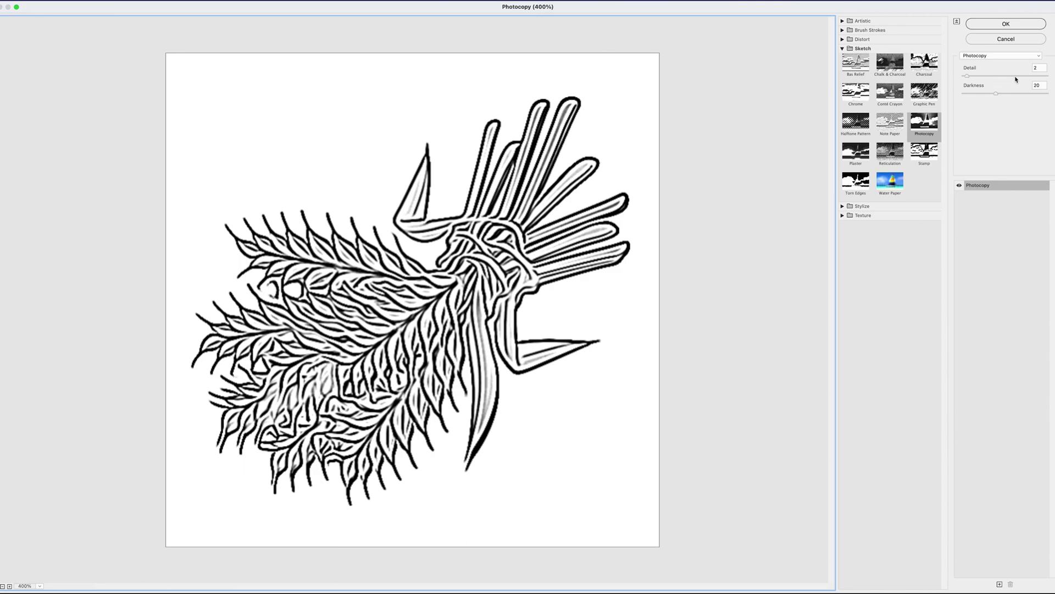
{"action": "left_click_drag", "start_coordinate": [1016, 77], "coordinate": [1047, 75]}
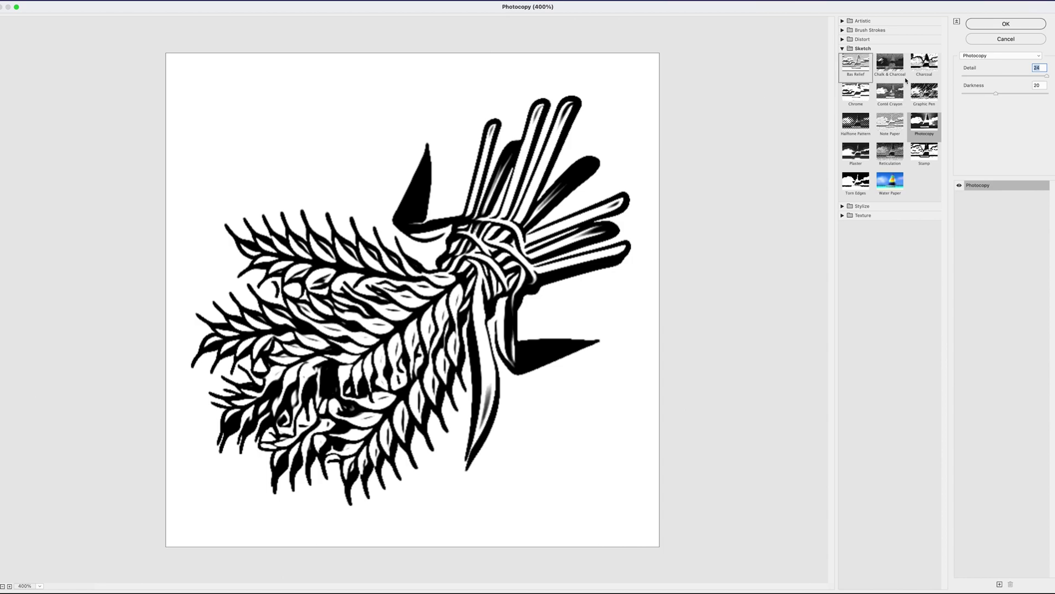
{"action": "left_click", "coordinate": [970, 95]}
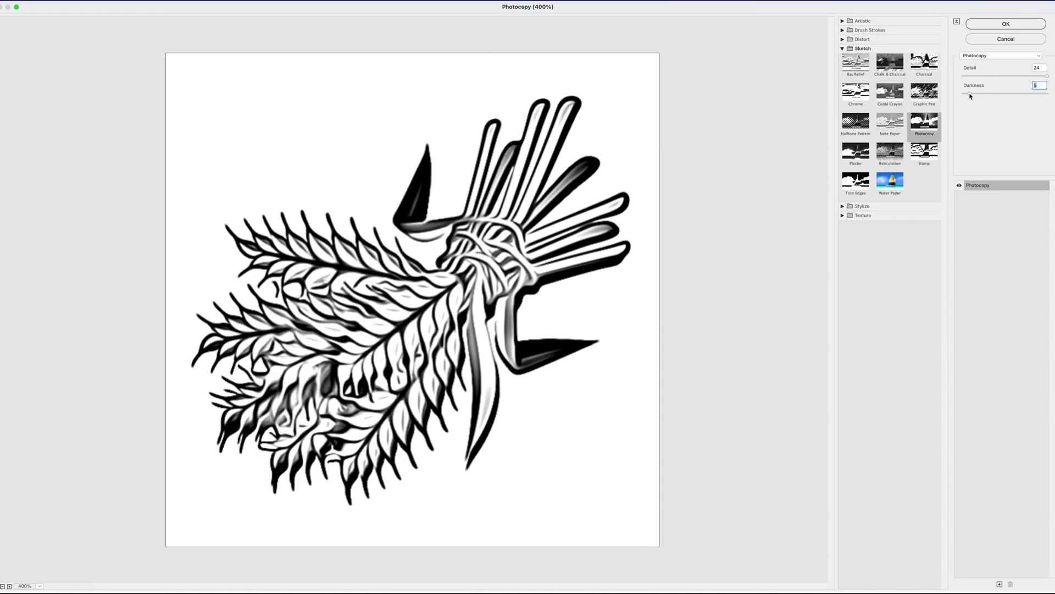
{"action": "left_click_drag", "start_coordinate": [970, 96], "coordinate": [1053, 85]}
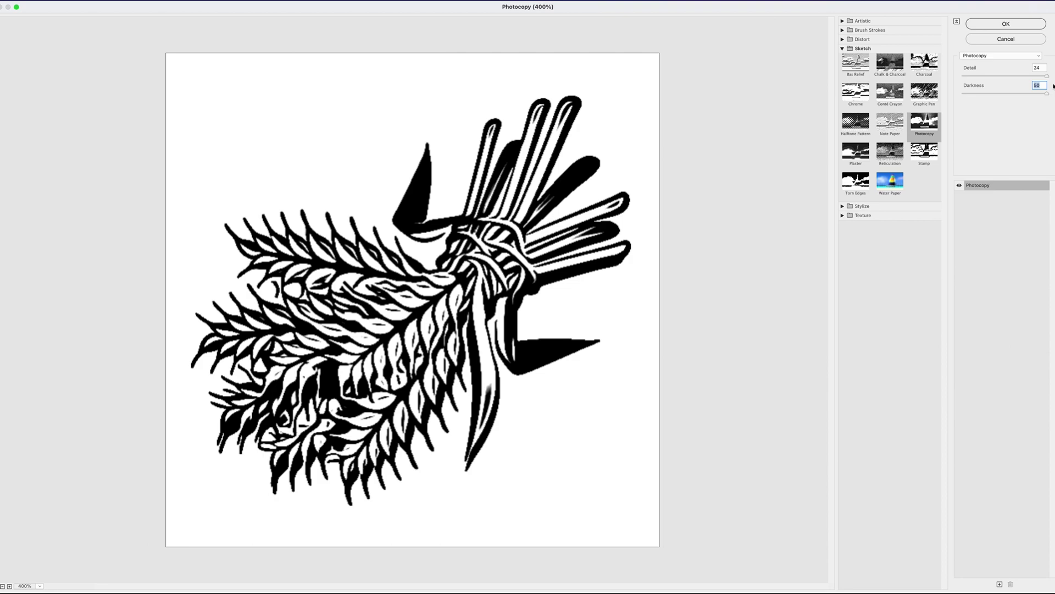
{"action": "left_click", "coordinate": [1010, 24]}
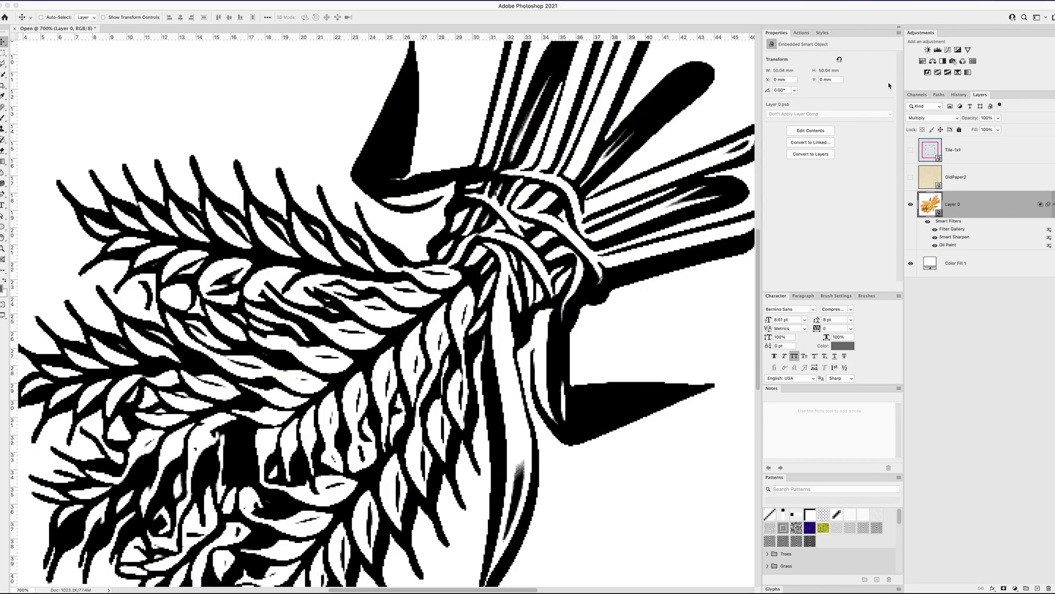
{"action": "key", "text": "super+minus"}
{"action": "key", "text": "super+minus"}
{"action": "key", "text": "super+minus"}
{"action": "key", "text": "super+minus"}
{"action": "key", "text": "super+minus"}
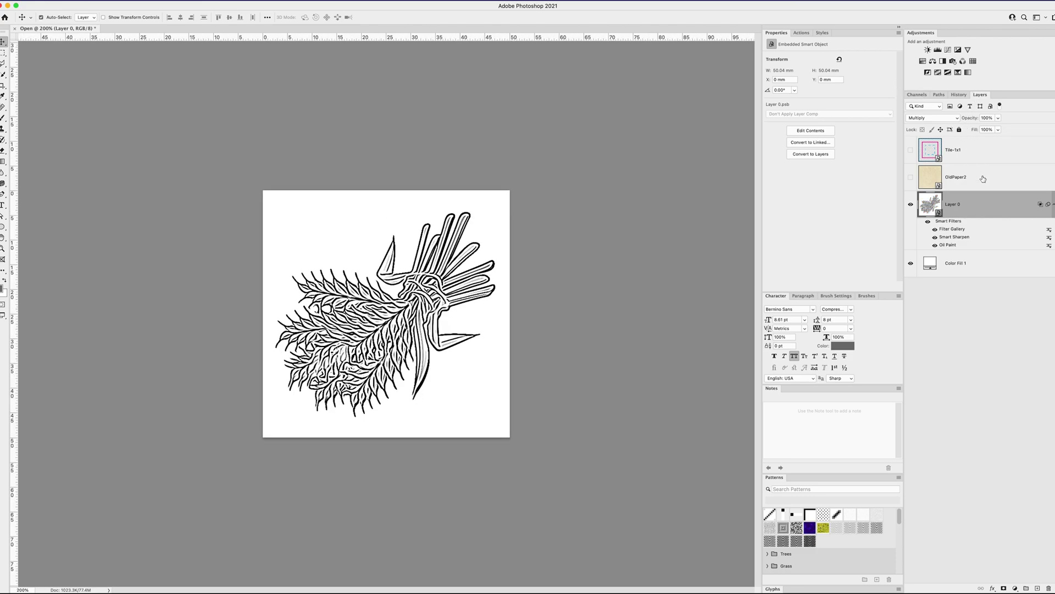
{"action": "key", "text": "super+z"}
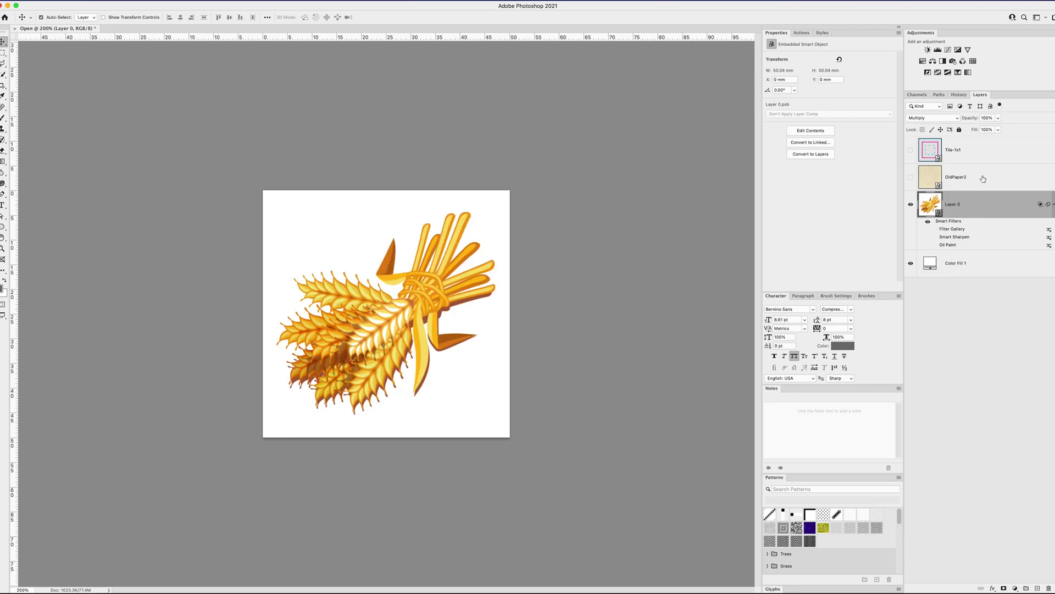
{"action": "key", "text": "super+shift+z"}
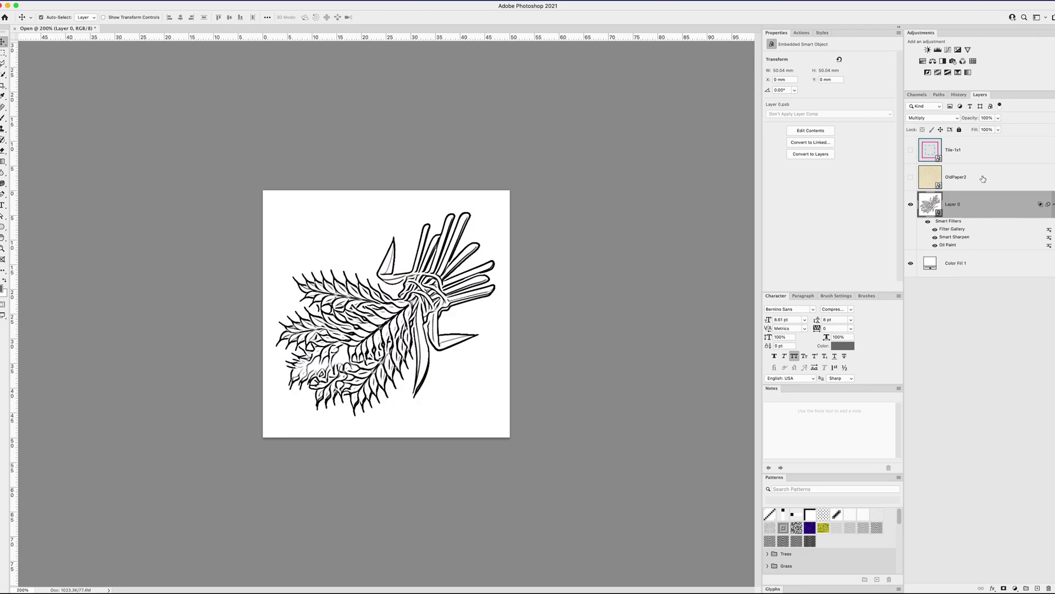
{"action": "key", "text": "super+equal"}
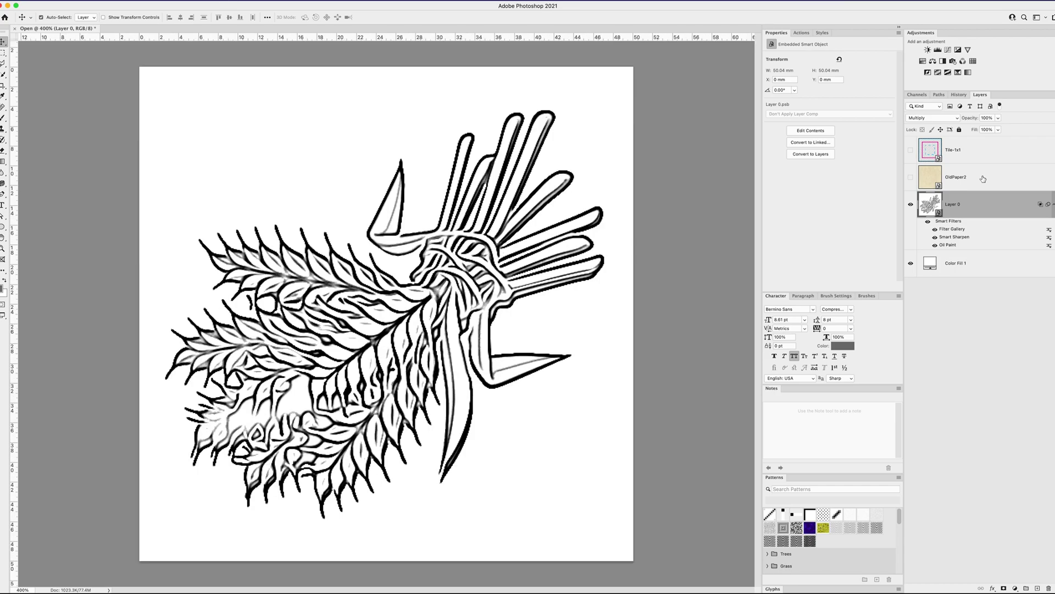
{"action": "key", "text": "super+z"}
{"action": "key", "text": "super+shift+z"}
{"action": "key", "text": "super+z"}
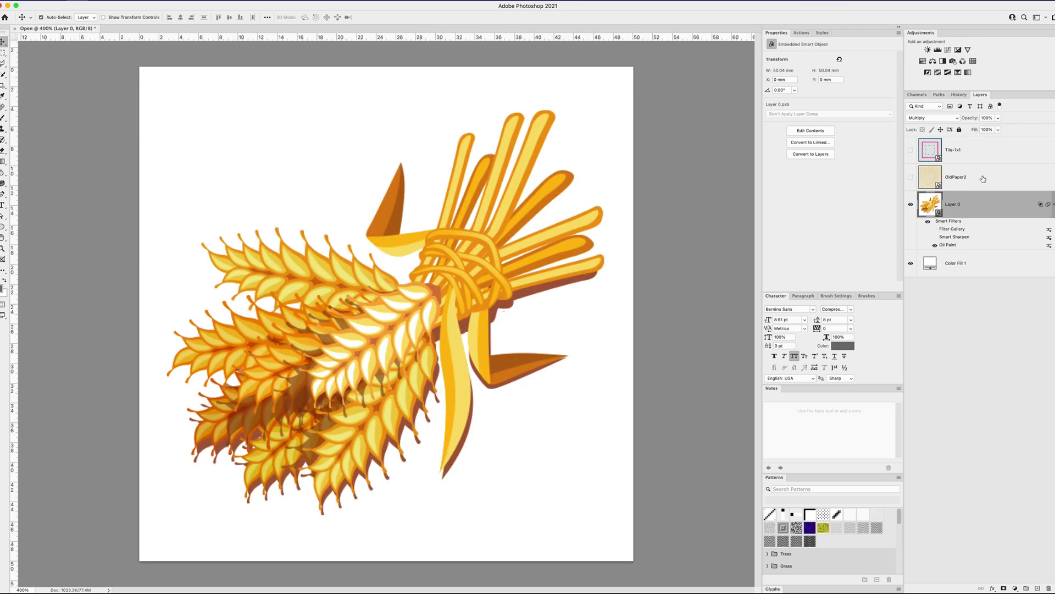
{"action": "key", "text": "super+z"}
{"action": "key", "text": "super+shift+z"}
{"action": "key", "text": "super+shift+z"}
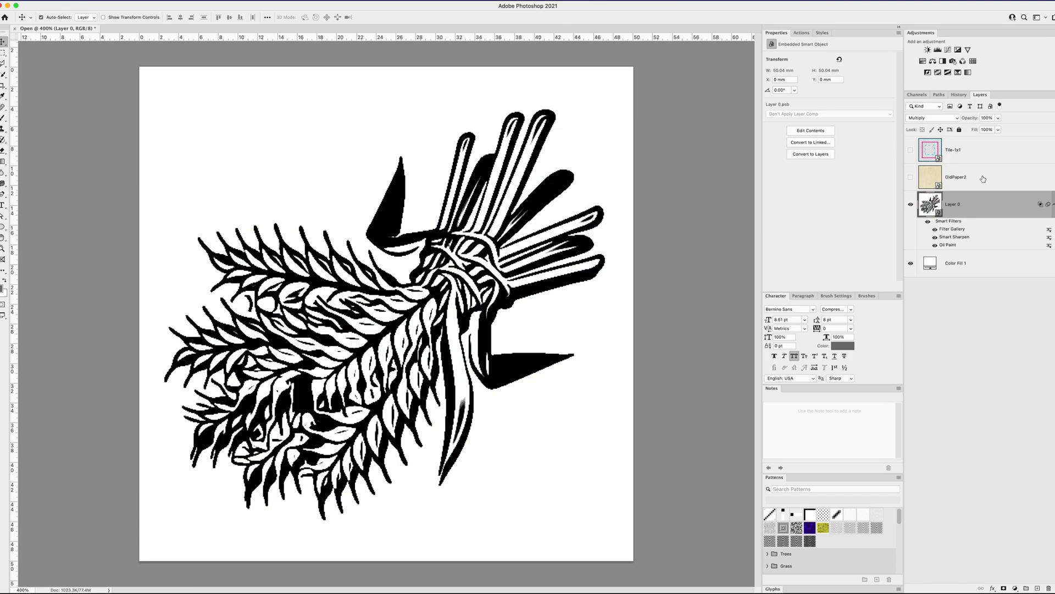
{"action": "key", "text": "super+minus"}
{"action": "key", "text": "super+minus"}
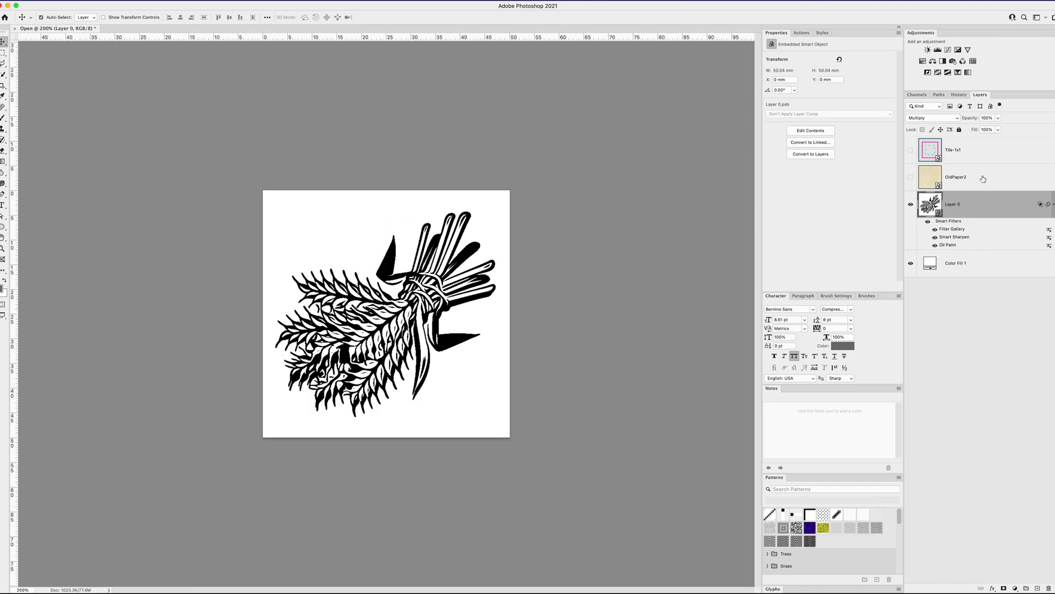
{"action": "key", "text": "super+z"}
{"action": "key", "text": "super+z"}
{"action": "key", "text": "super+z"}
{"action": "key", "text": "super+z"}
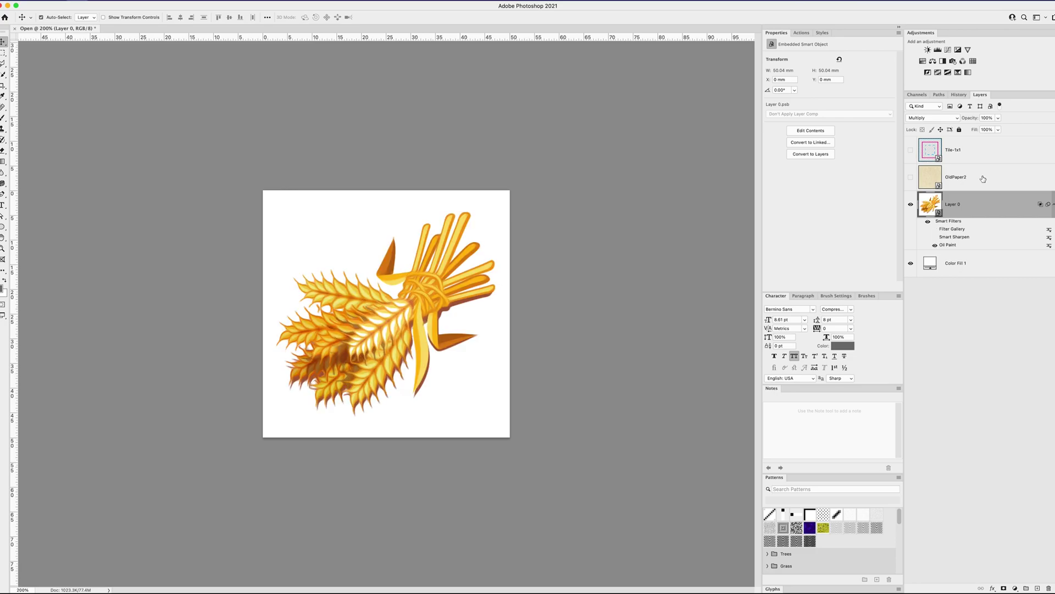
{"action": "key", "text": "super+shift+z"}
{"action": "key", "text": "super+z"}
{"action": "key", "text": "super+shift+z"}
{"action": "key", "text": "super+shift+z"}
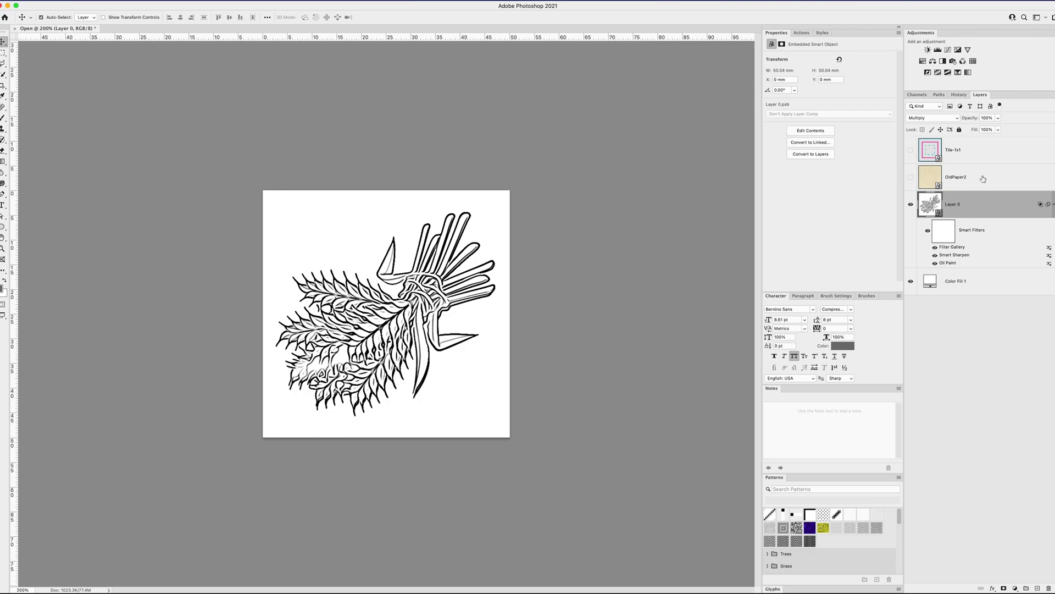
{"action": "key", "text": "super+z"}
{"action": "key", "text": "super+equal"}
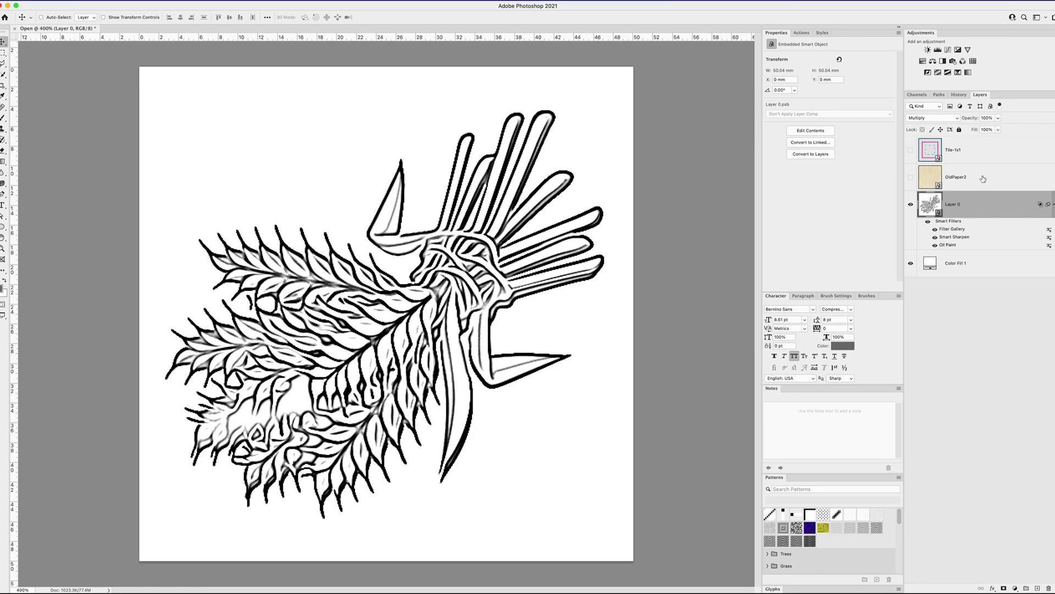
{"action": "key", "text": "super+1"}
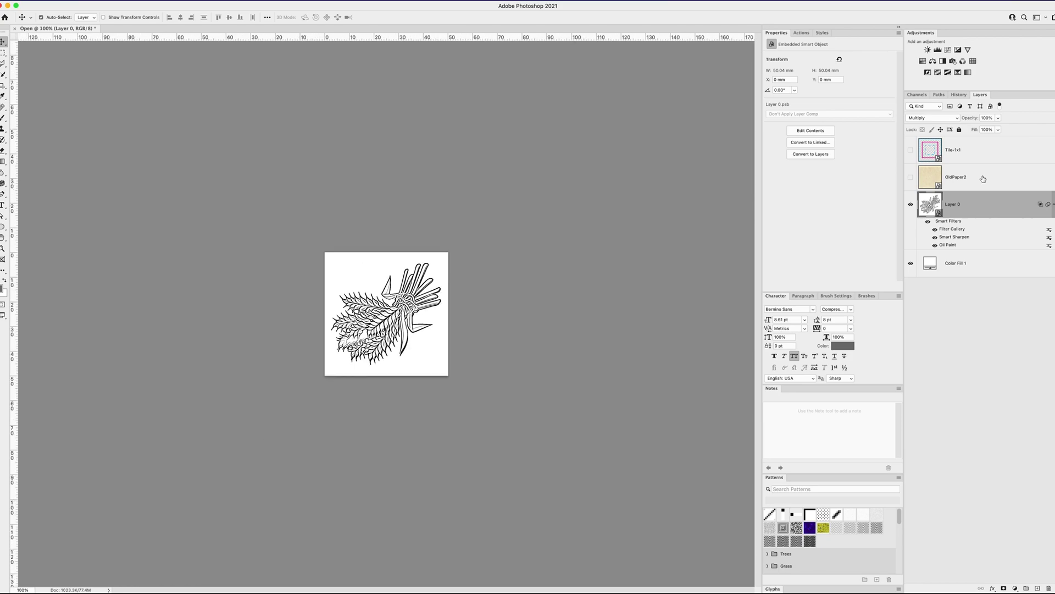
{"action": "key", "text": "super+minus"}
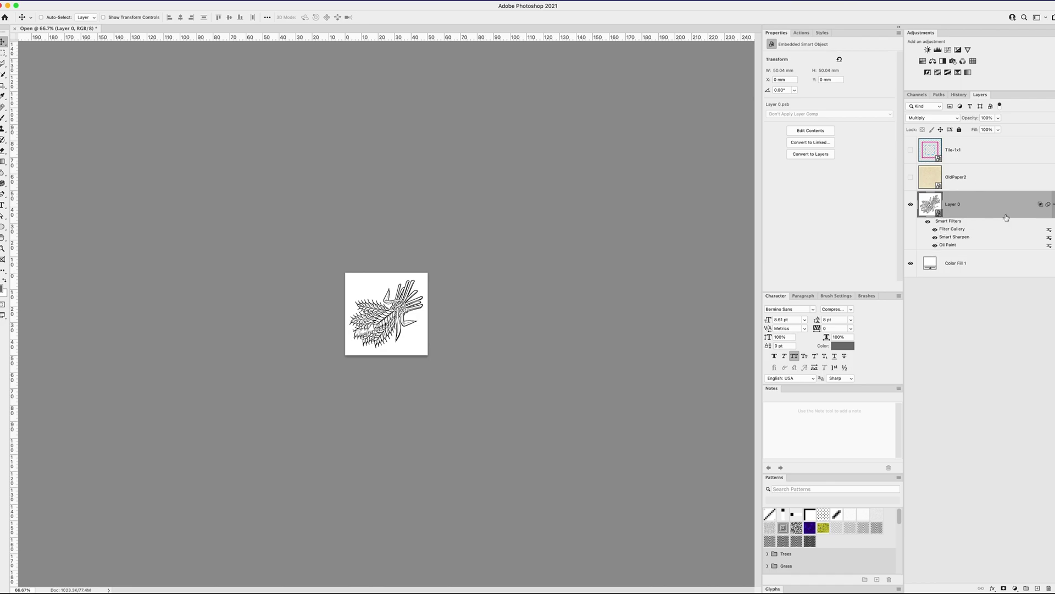
Hide and restore the white Color Fill background inside the wheat smart object, zooming to 200%
{"action": "double_click", "coordinate": [939, 206]}
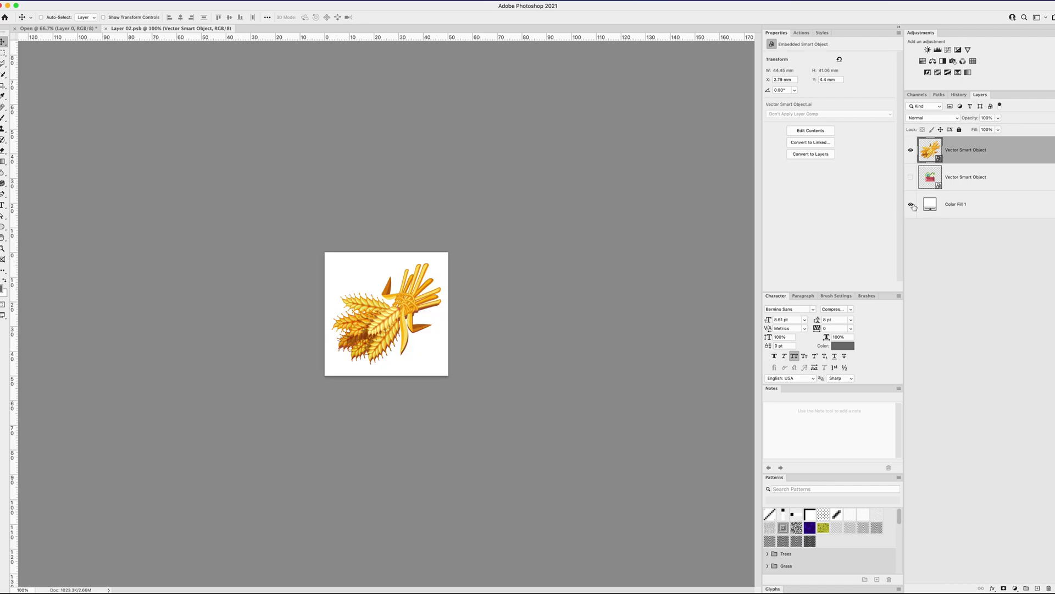
{"action": "left_click", "coordinate": [912, 206]}
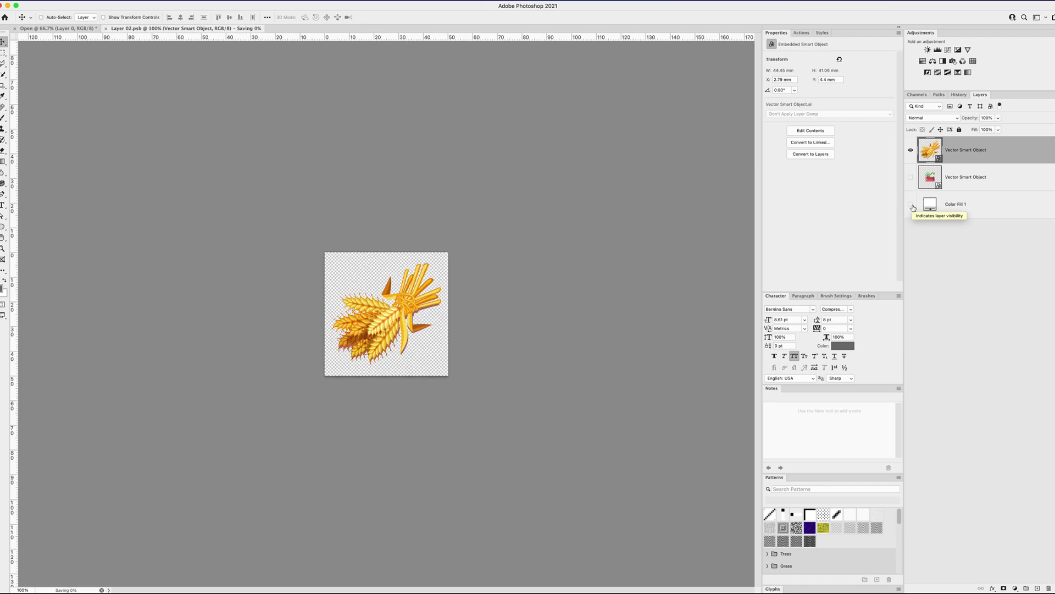
{"action": "left_click", "coordinate": [913, 208]}
{"action": "left_click", "coordinate": [913, 207]}
{"action": "key", "text": "super+w"}
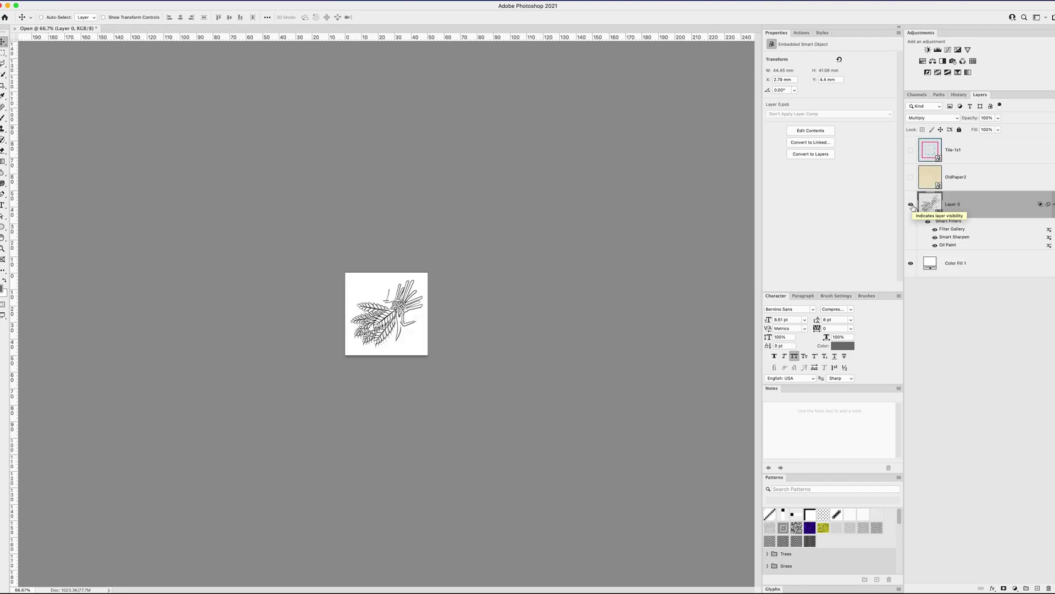
{"action": "key", "text": "super+equal"}
{"action": "key", "text": "super+equal"}
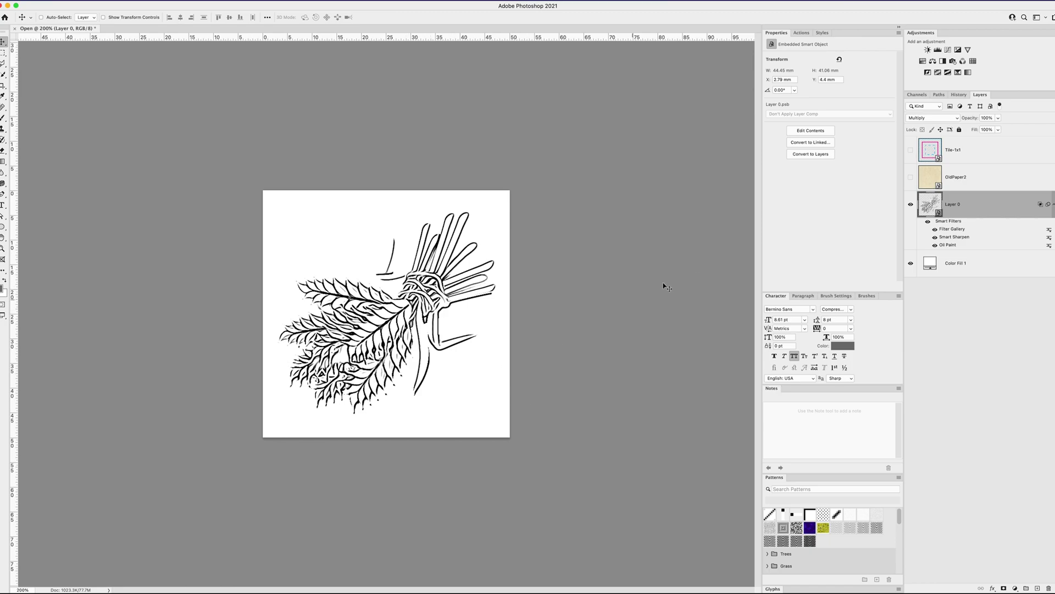
{"action": "double_click", "coordinate": [936, 207]}
{"action": "left_click", "coordinate": [911, 204]}
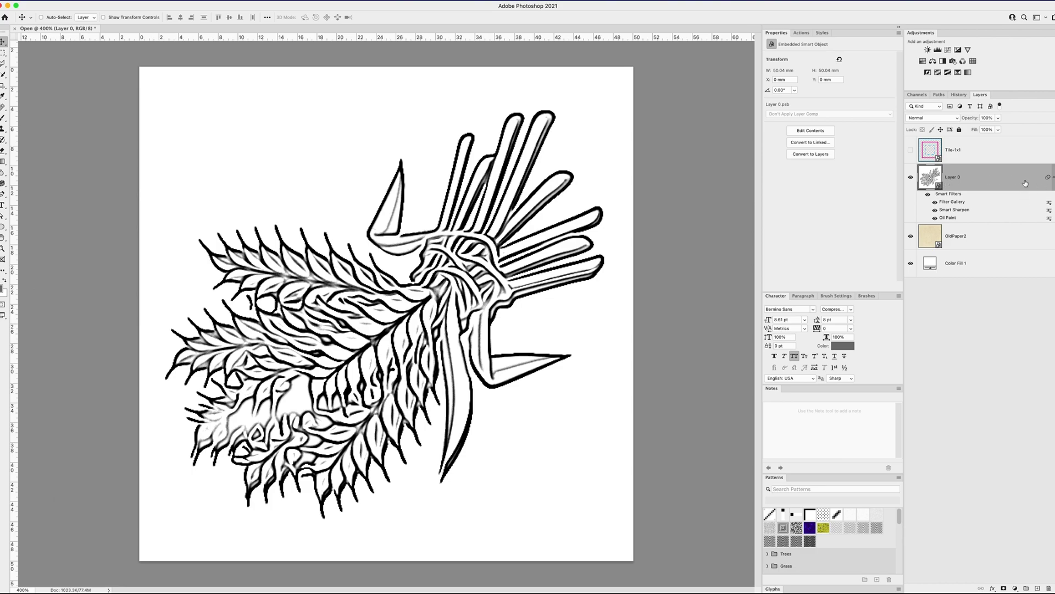
Split Layer 0's Blend If white point to 168/188 so the paper shows through light tones
{"action": "double_click", "coordinate": [1024, 181]}
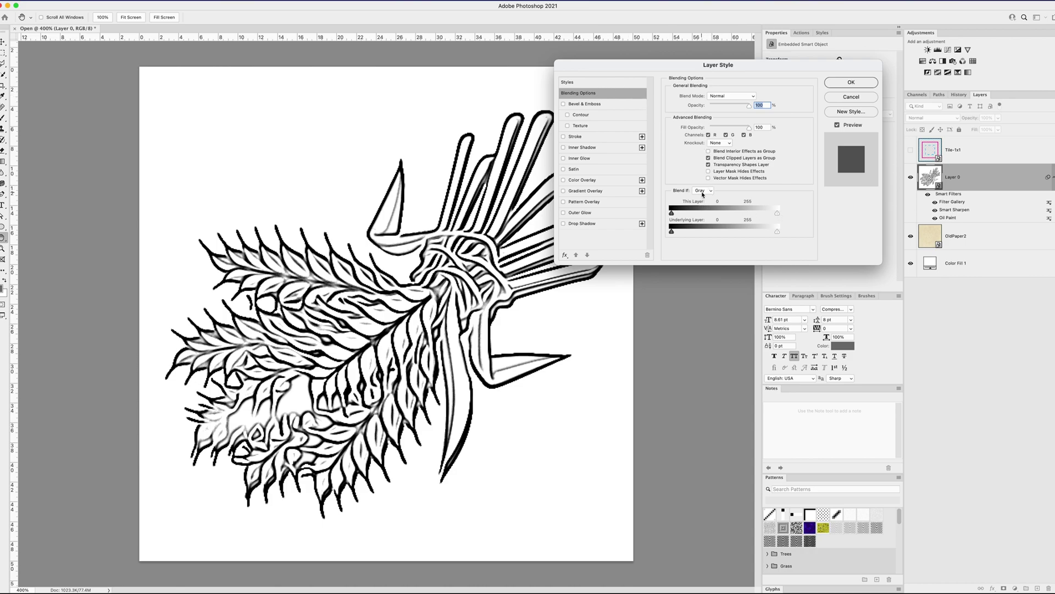
{"action": "mouse_move", "coordinate": [778, 215]}
{"action": "left_mouse_down"}
{"action": "mouse_move", "coordinate": [680, 214]}
{"action": "mouse_move", "coordinate": [780, 216]}
{"action": "mouse_move", "coordinate": [771, 218]}
{"action": "left_mouse_up"}
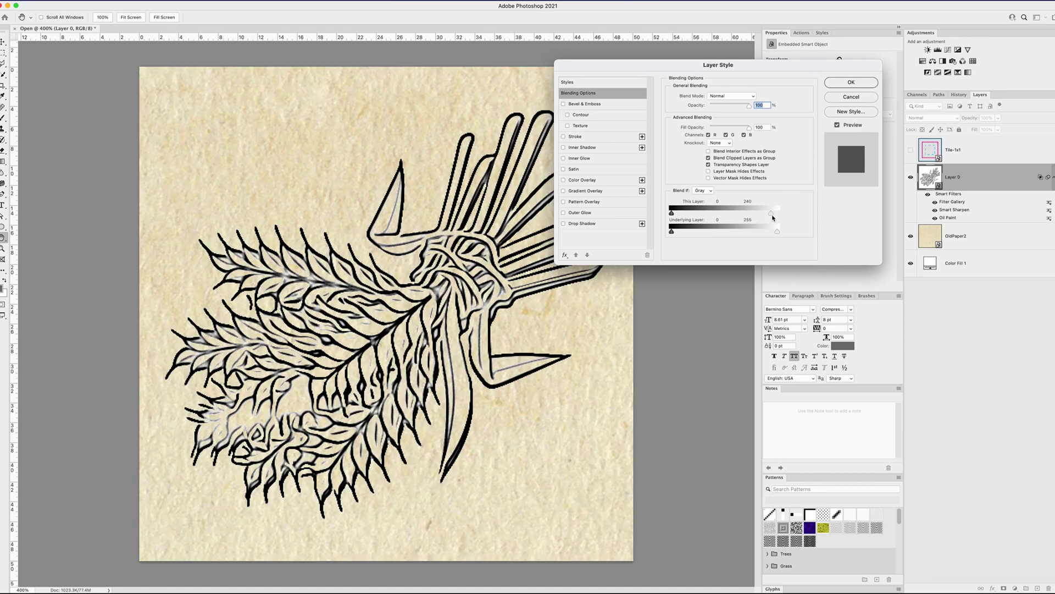
{"action": "key", "text": "alt"}
{"action": "left_click_drag", "start_coordinate": [772, 216], "coordinate": [739, 221]}
{"action": "key", "text": "Return"}
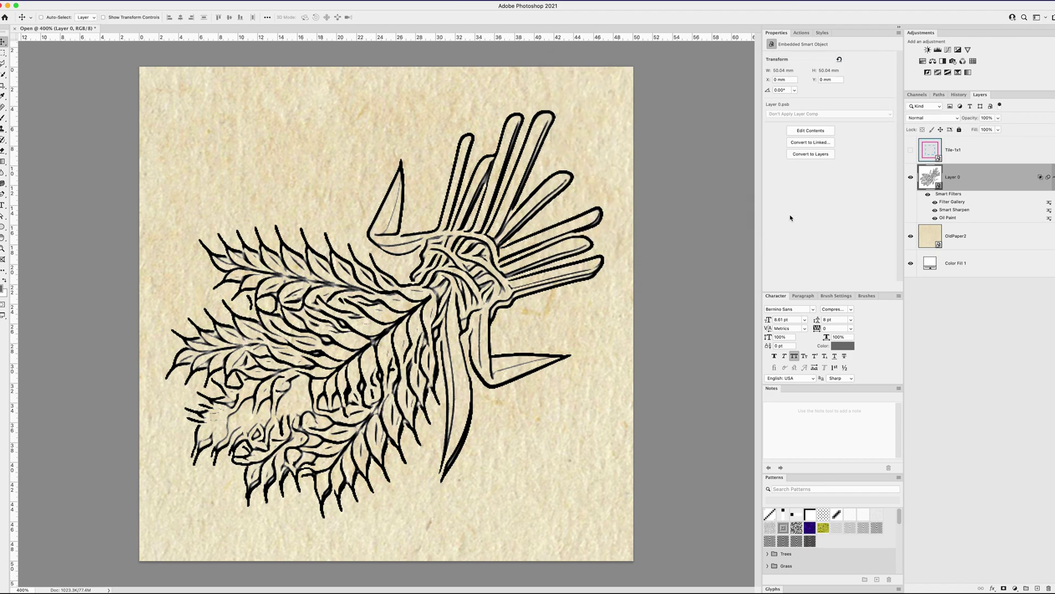
Toggle the filtered line art's visibility and check the blend modes without changing them
{"action": "left_click", "coordinate": [911, 177]}
{"action": "left_click", "coordinate": [910, 177]}
{"action": "left_click", "coordinate": [940, 117]}
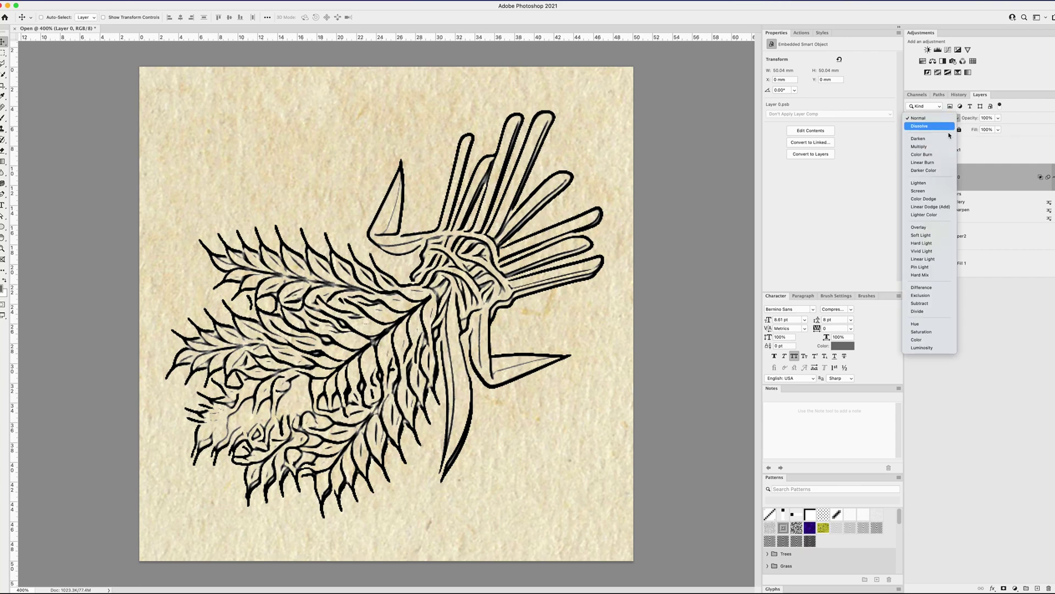
{"action": "left_click", "coordinate": [1005, 178]}
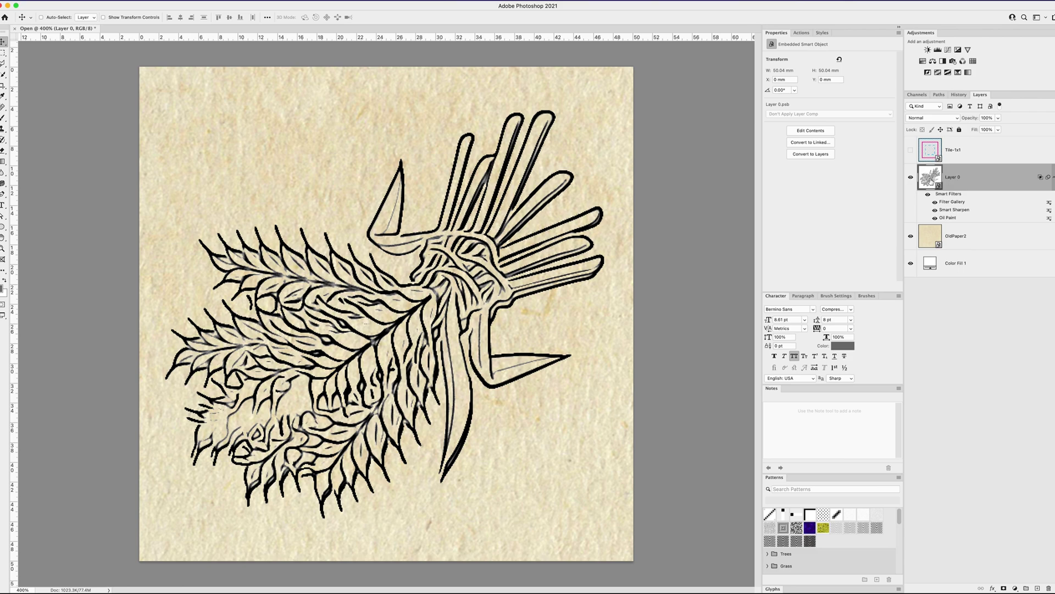
Duplicate the coloured wheat layer from the smart object into the paper document, below Layer 0
{"action": "double_click", "coordinate": [930, 177]}
{"action": "right_click", "coordinate": [965, 145]}
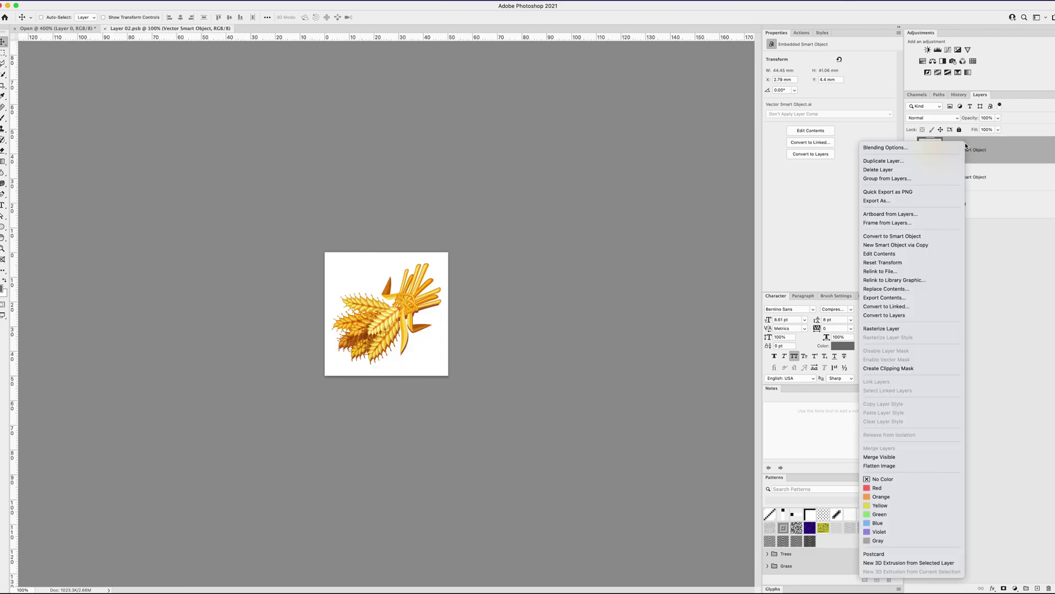
{"action": "left_click", "coordinate": [931, 161]}
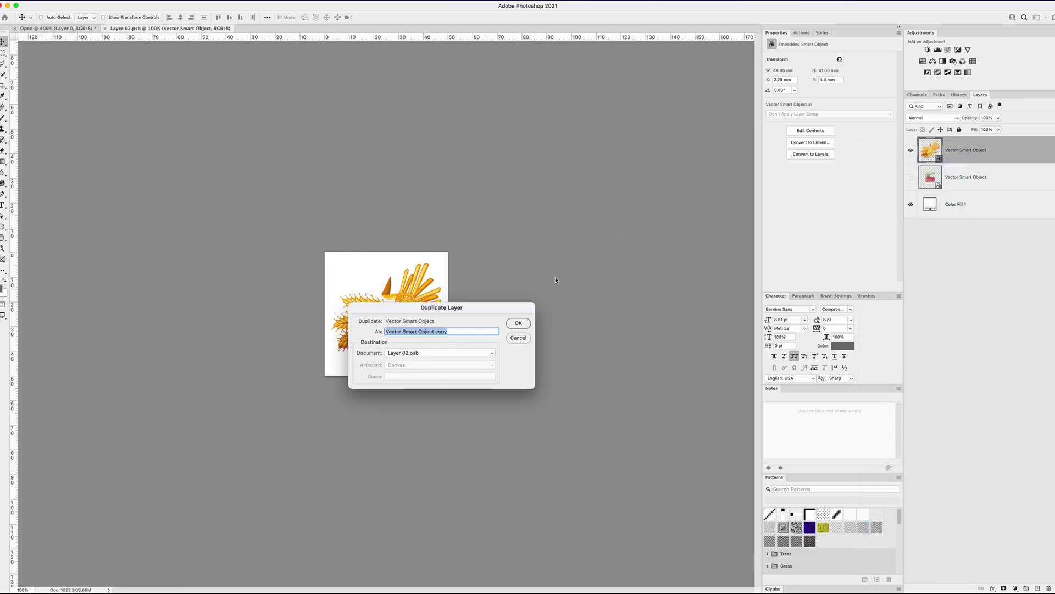
{"action": "left_click", "coordinate": [448, 358]}
{"action": "left_click", "coordinate": [435, 342]}
{"action": "key", "text": "Return"}
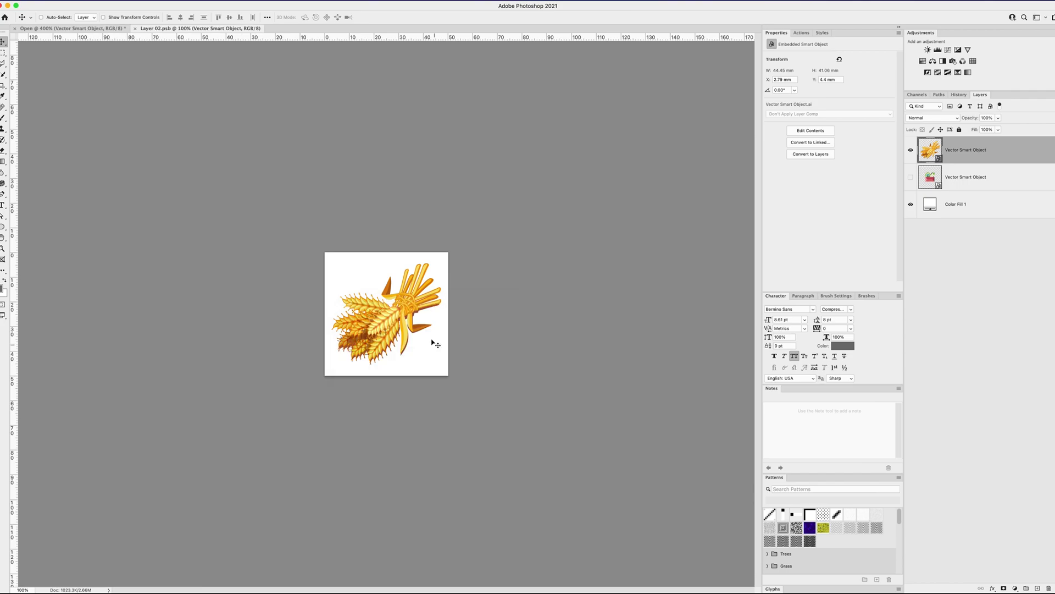
{"action": "left_click", "coordinate": [134, 28]}
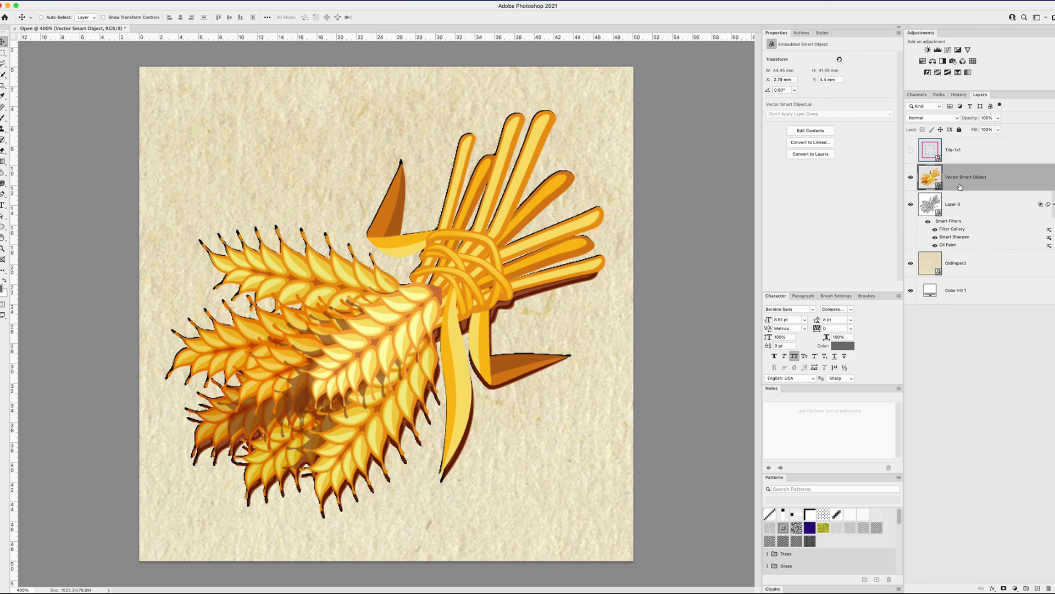
{"action": "left_click_drag", "start_coordinate": [960, 187], "coordinate": [948, 247]}
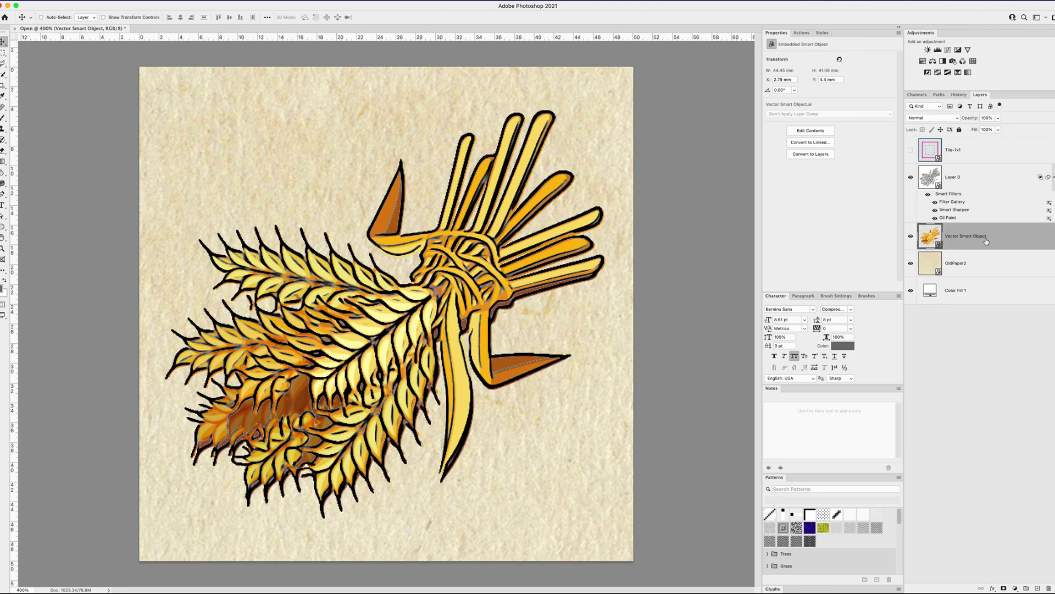
Give the duplicated wheat Vector Smart Object a bright yellow Color Overlay
{"action": "double_click", "coordinate": [1025, 241]}
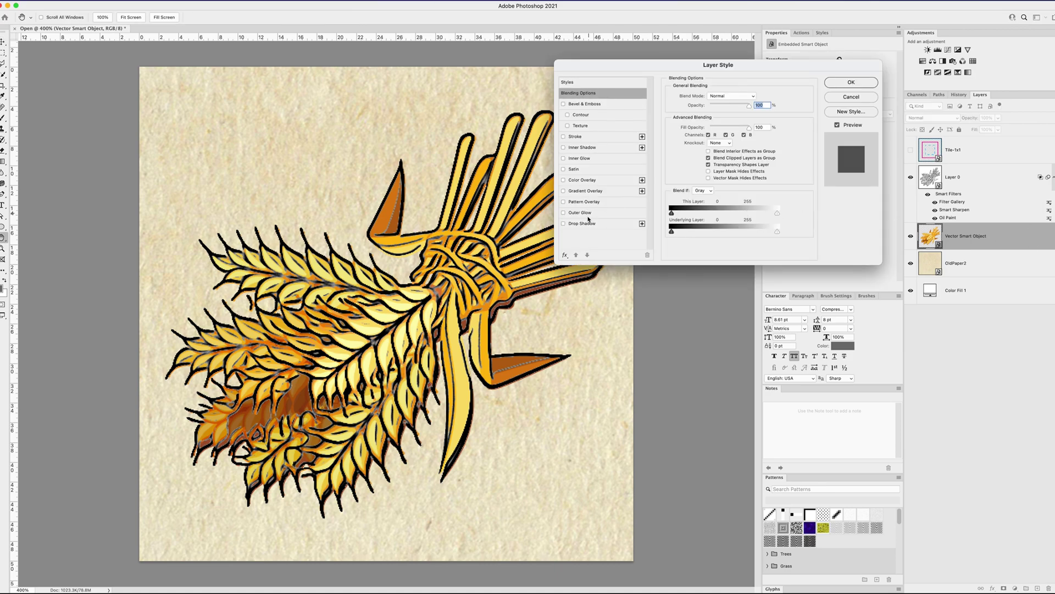
{"action": "left_click", "coordinate": [584, 180]}
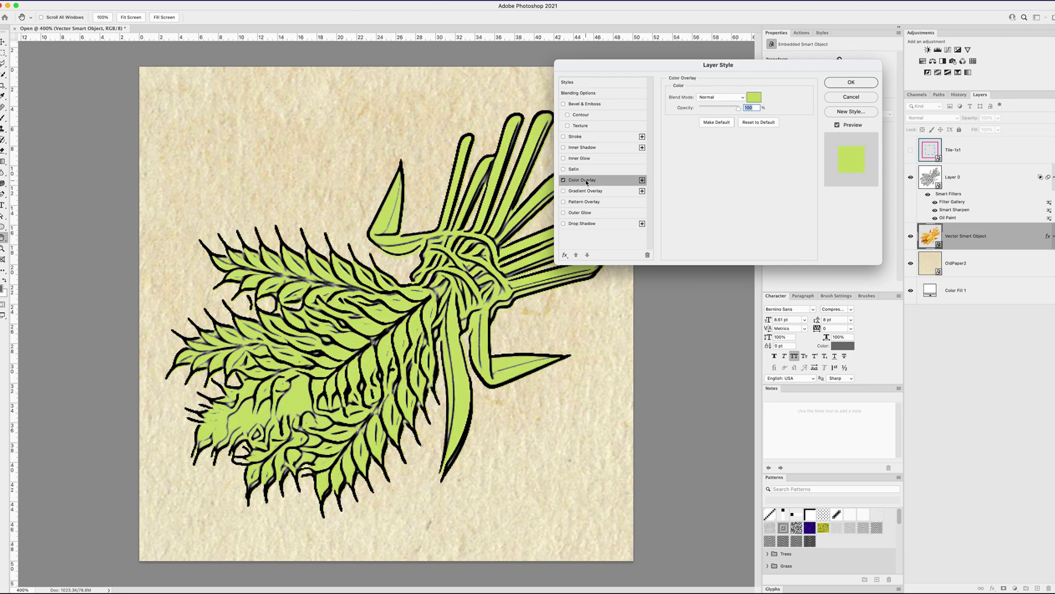
{"action": "left_click", "coordinate": [753, 97]}
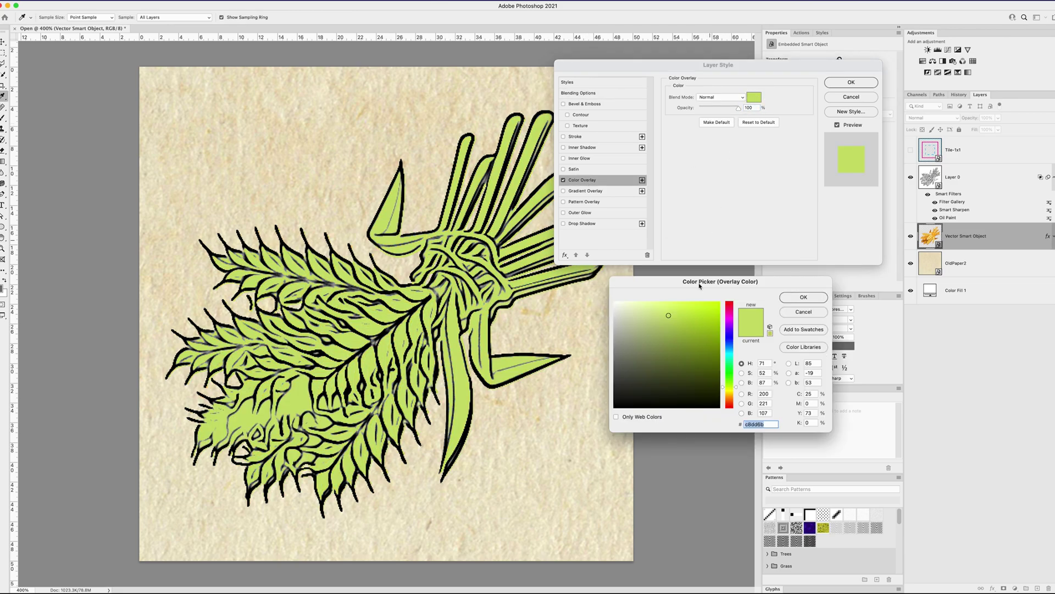
{"action": "left_click", "coordinate": [730, 396]}
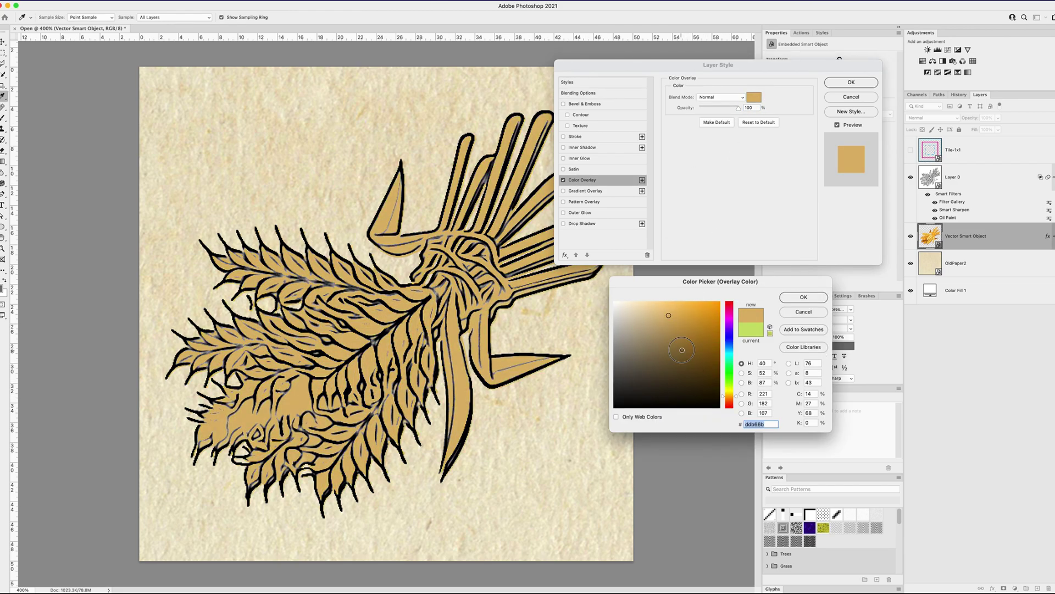
{"action": "left_click_drag", "start_coordinate": [698, 369], "coordinate": [764, 274]}
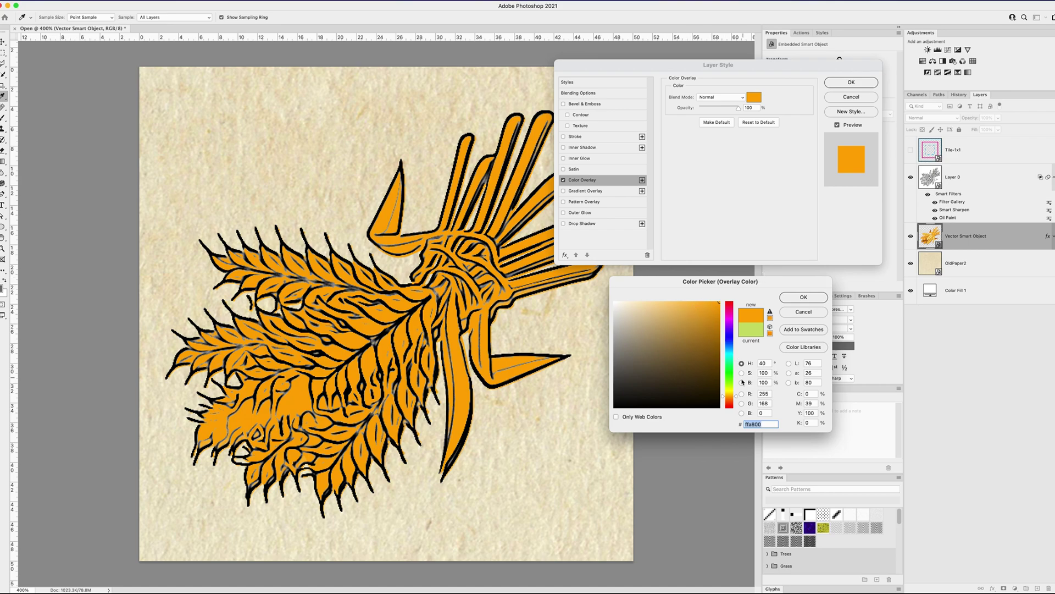
{"action": "left_click", "coordinate": [730, 391]}
{"action": "left_click", "coordinate": [691, 318]}
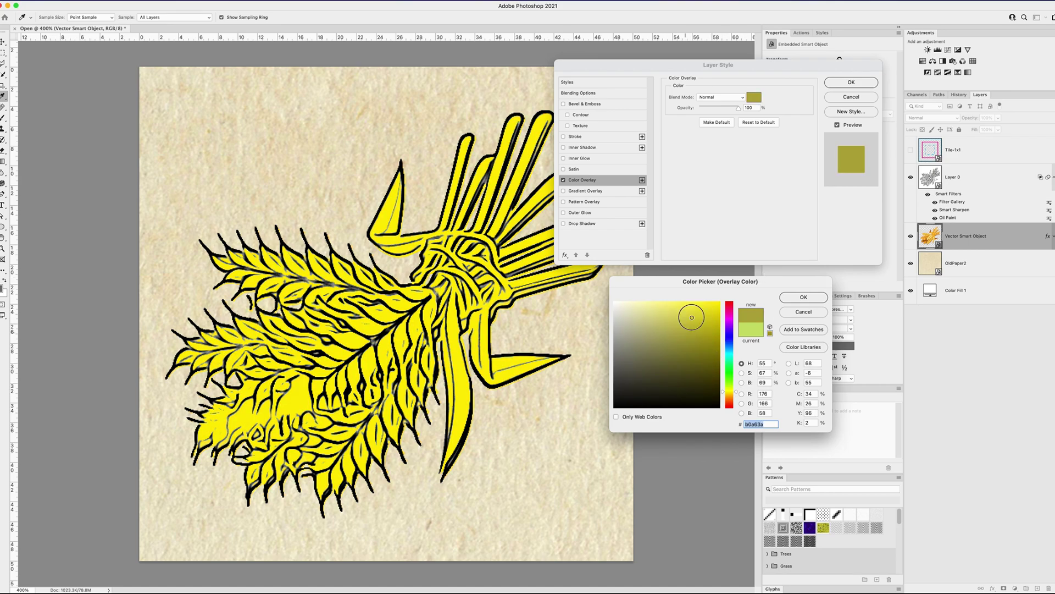
{"action": "left_click_drag", "start_coordinate": [691, 317], "coordinate": [777, 225]}
{"action": "key", "text": "Return"}
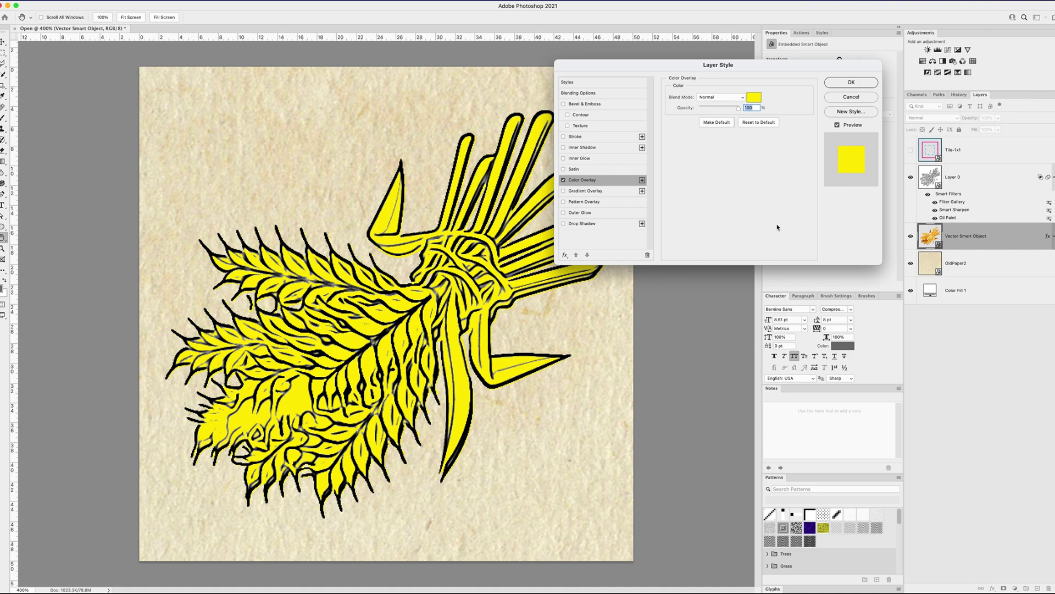
{"action": "key", "text": "Return"}
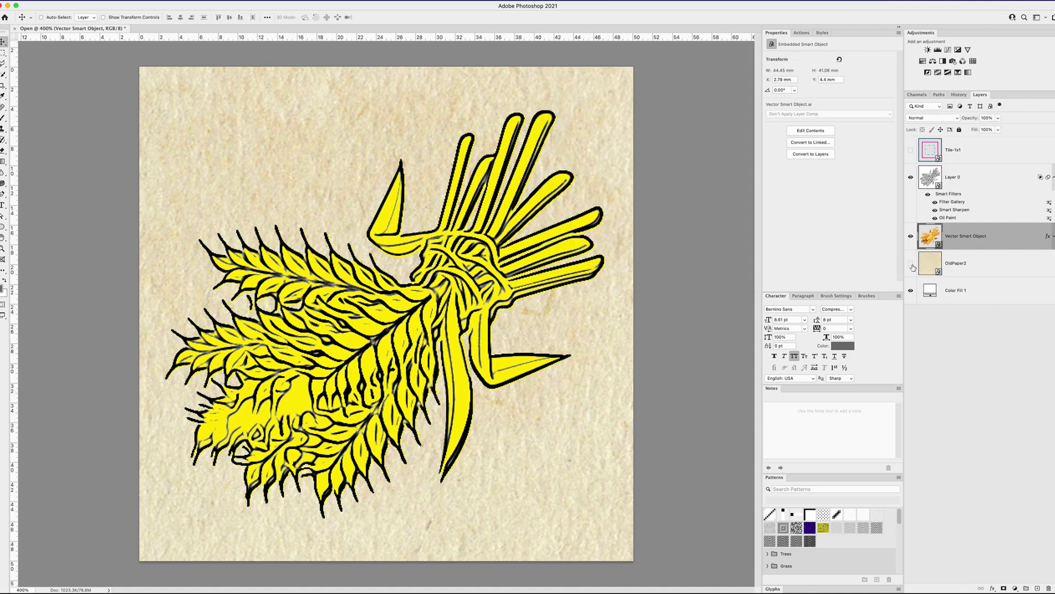
Turn off the Color Fill 1 layer, leaving the yellow wheat over the OldPaper2 texture
{"action": "left_click", "coordinate": [910, 264]}
{"action": "left_click", "coordinate": [911, 290]}
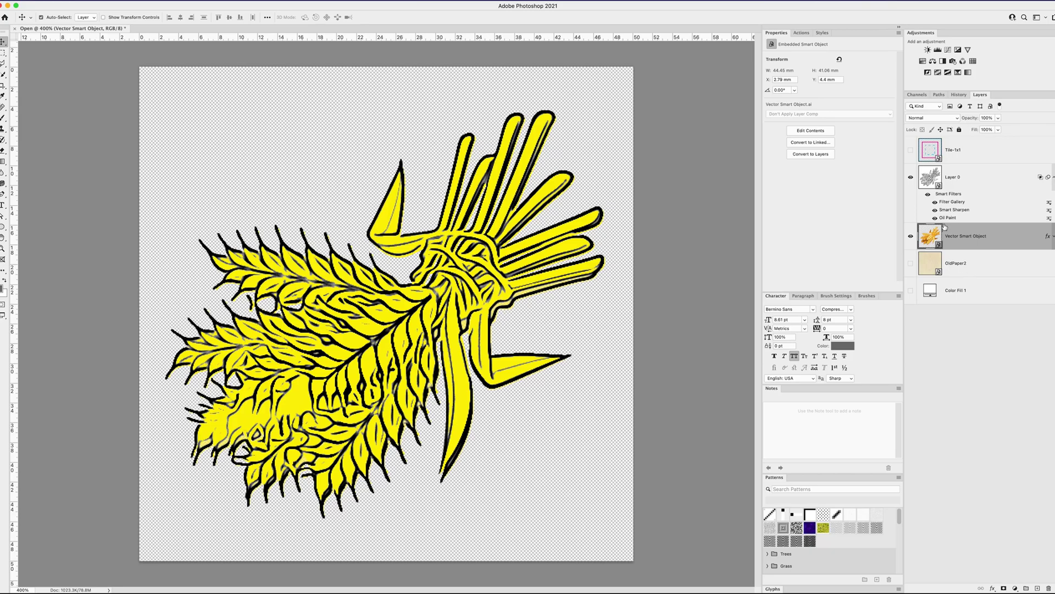
{"action": "key", "text": "super+minus"}
{"action": "key", "text": "super+minus"}
{"action": "key", "text": "super+minus"}
{"action": "key", "text": "super+equal"}
{"action": "key", "text": "super+equal"}
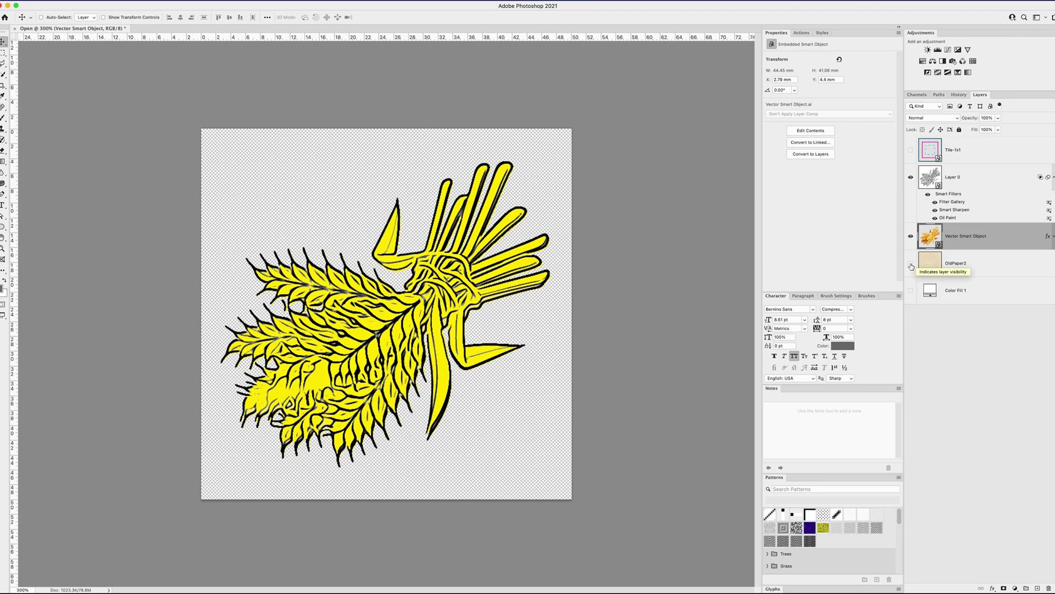
{"action": "key", "text": "super+minus"}
{"action": "key", "text": "super+minus"}
{"action": "key", "text": "super+minus"}
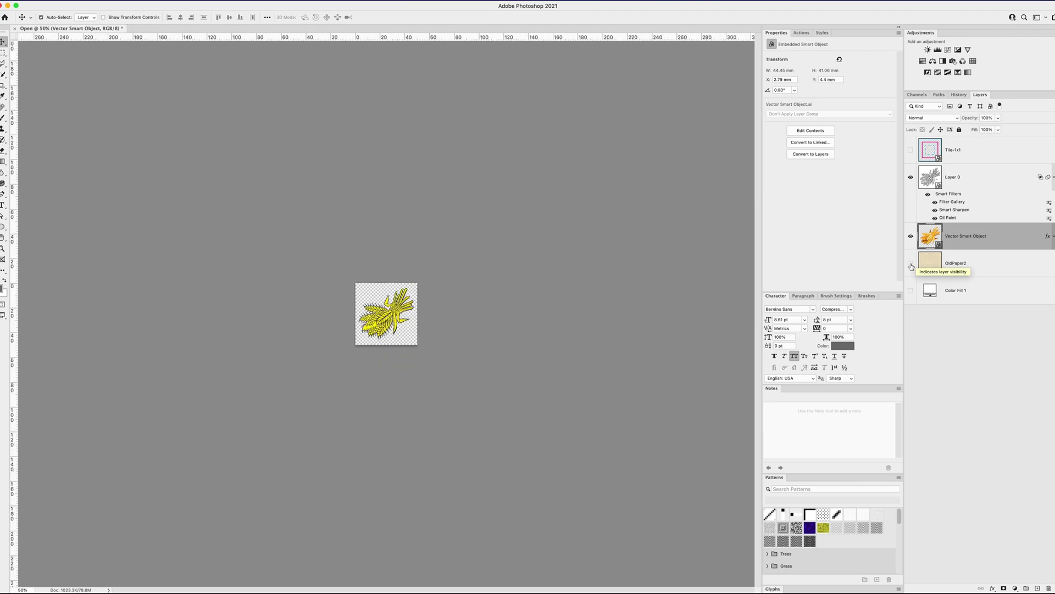
{"action": "key", "text": "super+plus"}
{"action": "key", "text": "super+plus"}
{"action": "key", "text": "super+plus"}
{"action": "key", "text": "super+plus"}
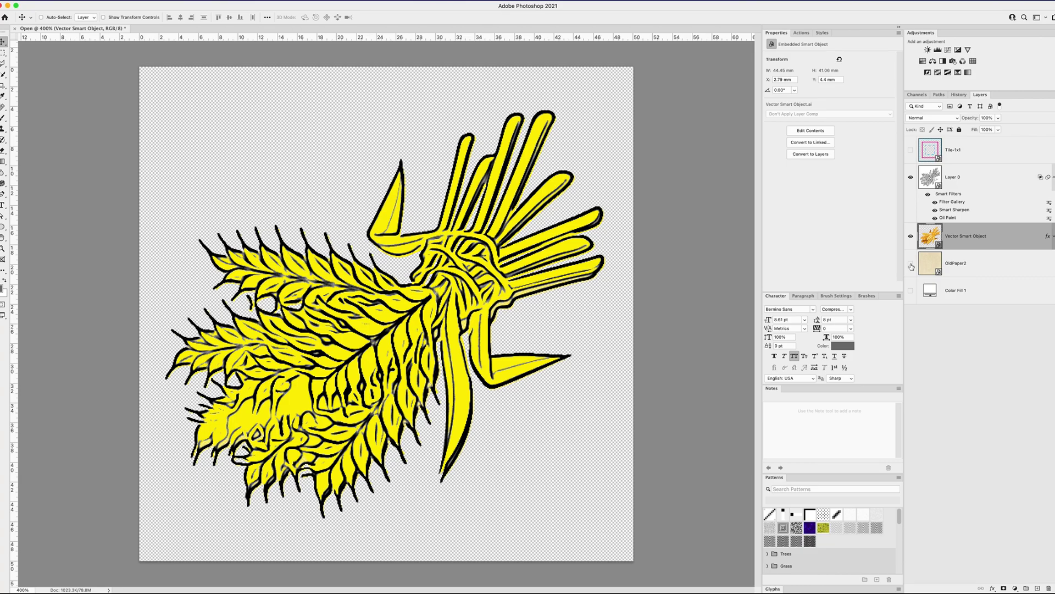
{"action": "left_click", "coordinate": [911, 263]}
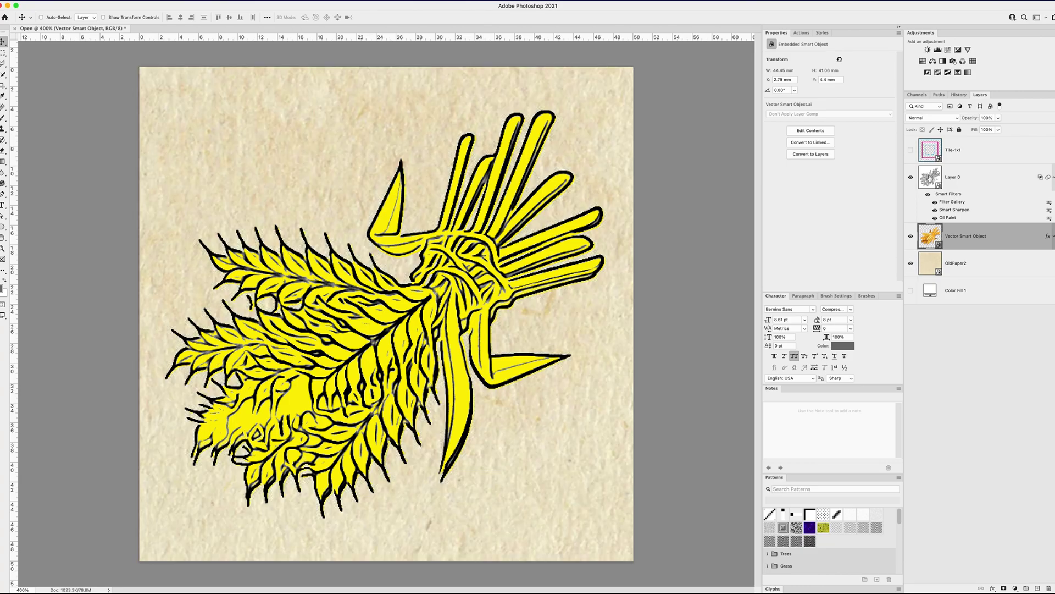
Inside Layer 0's smart object, hide the wheat artwork and show the garden map instead
{"action": "double_click", "coordinate": [929, 177]}
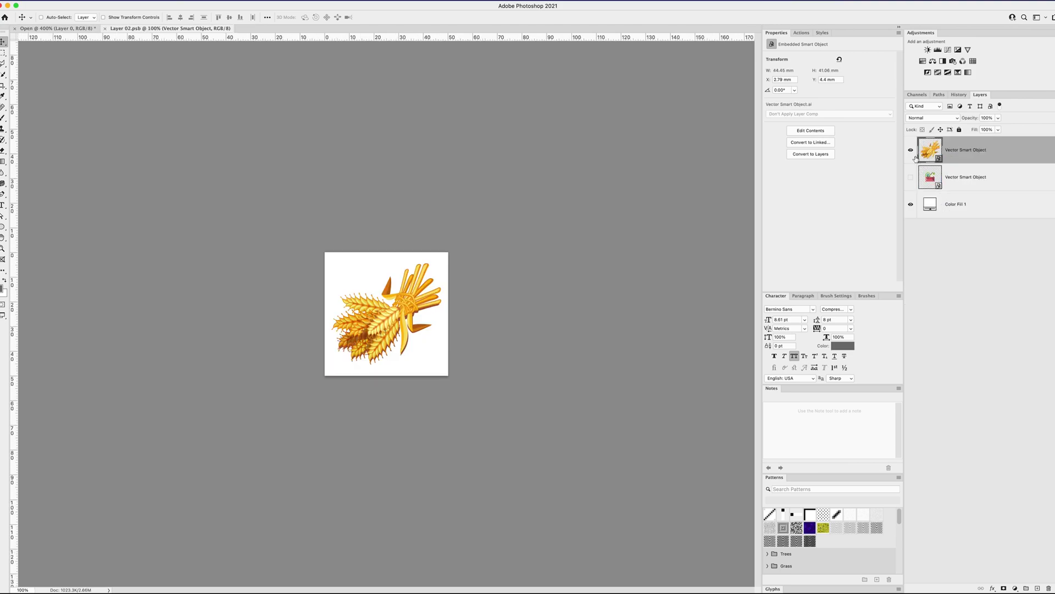
{"action": "left_click", "coordinate": [911, 150]}
{"action": "left_click", "coordinate": [911, 177]}
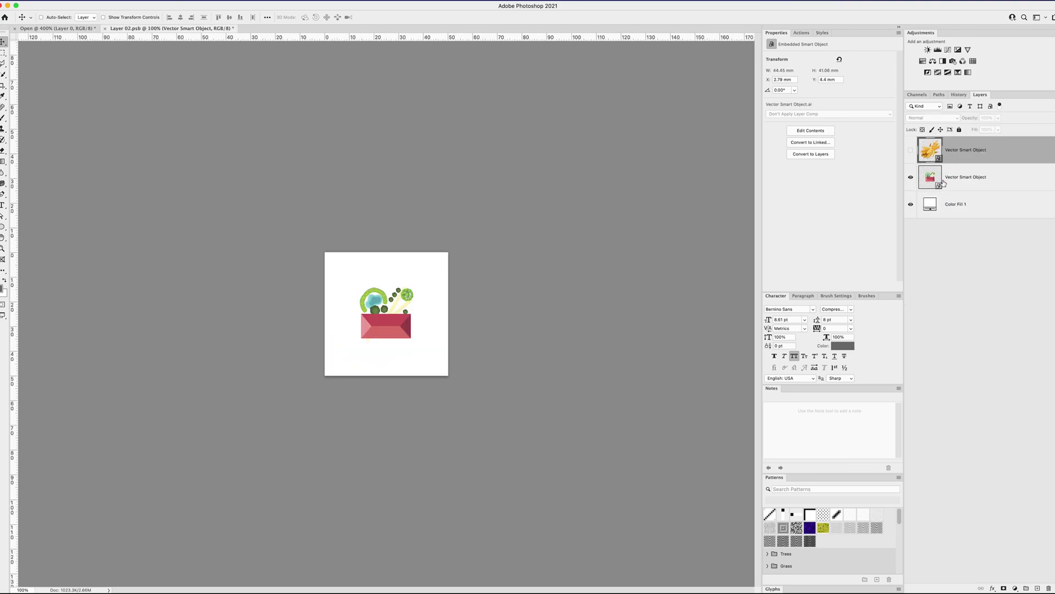
Scale the garden map up to fill the canvas, then save and close the smart object
{"action": "left_click", "coordinate": [944, 183]}
{"action": "key", "text": "super+plus"}
{"action": "key", "text": "super+plus"}
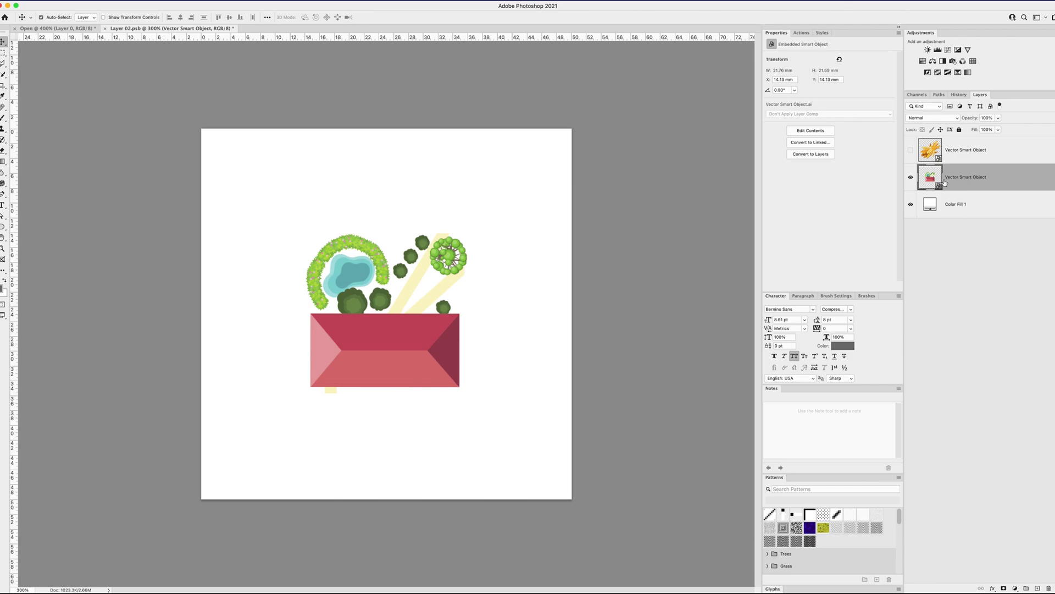
{"action": "key", "text": "super+t"}
{"action": "left_click_drag", "start_coordinate": [303, 231], "coordinate": [220, 146]}
{"action": "key", "text": "Return"}
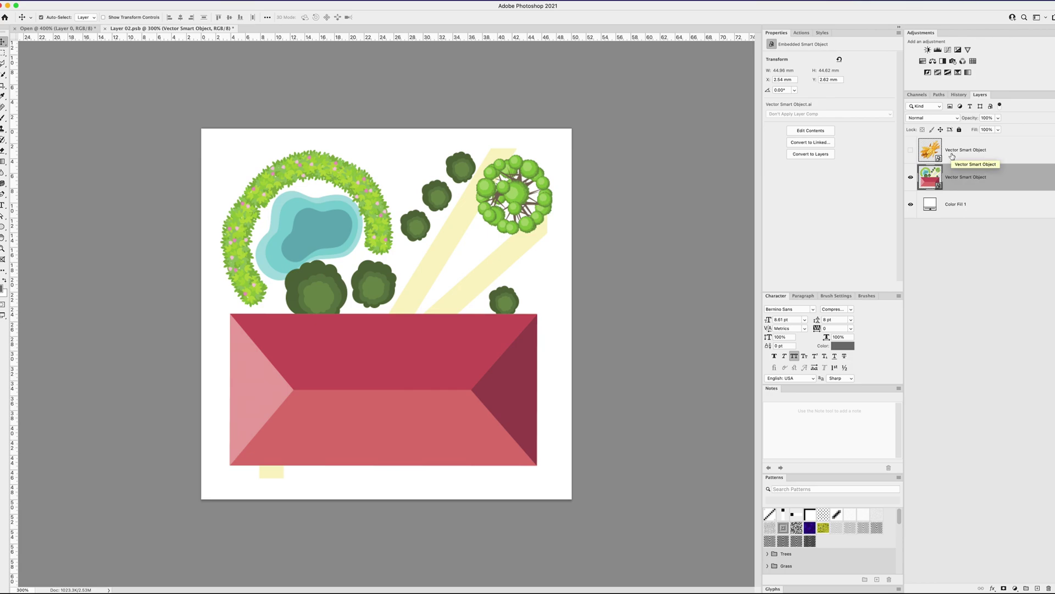
{"action": "key", "text": "super+s"}
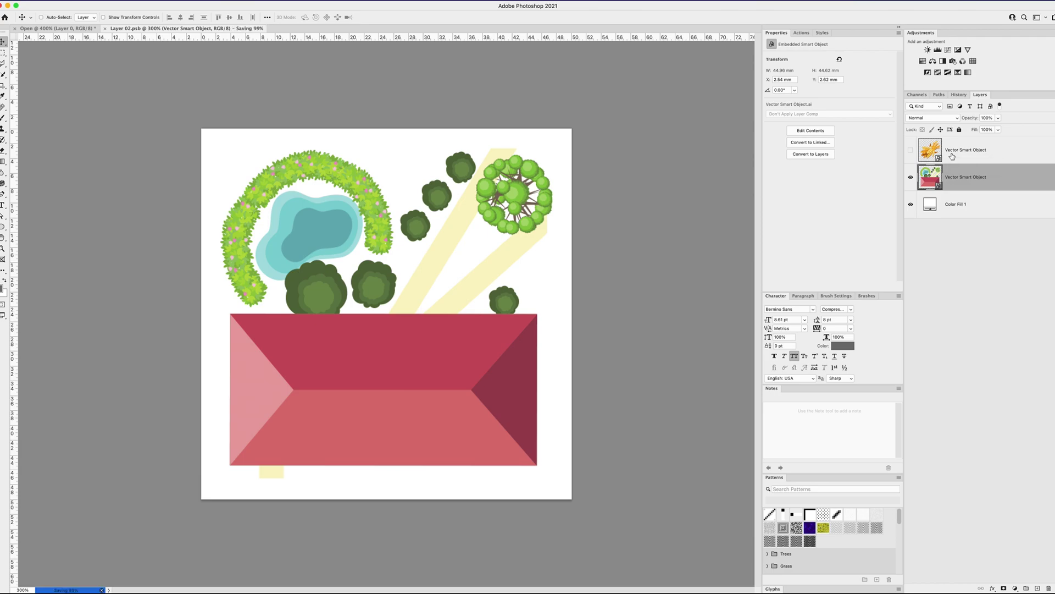
{"action": "key", "text": "super+w"}
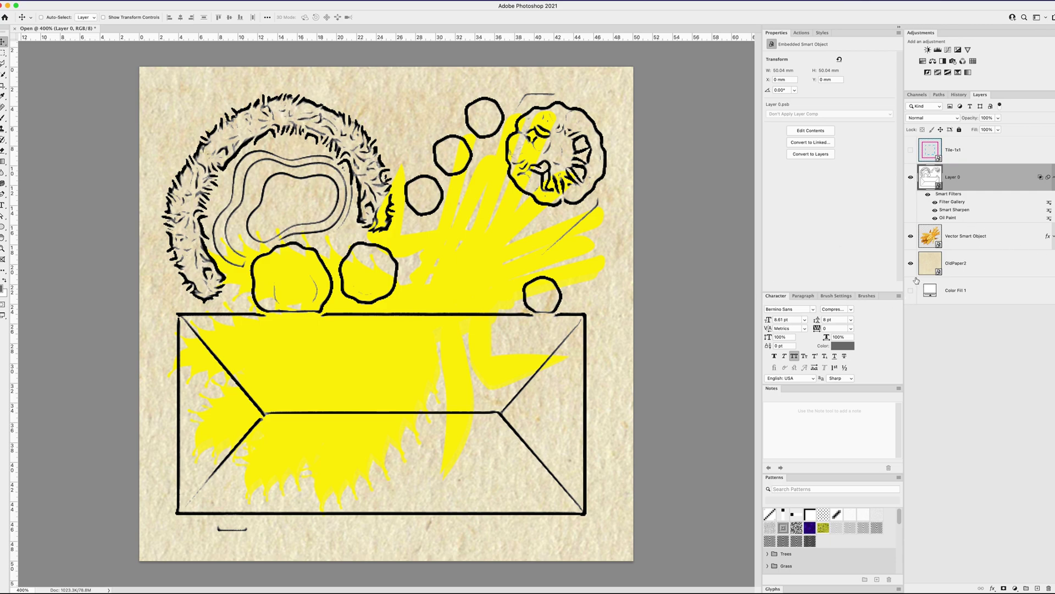
Hide the wheat layer and duplicate the smart object's map layer into the paper document
{"action": "left_click", "coordinate": [910, 236]}
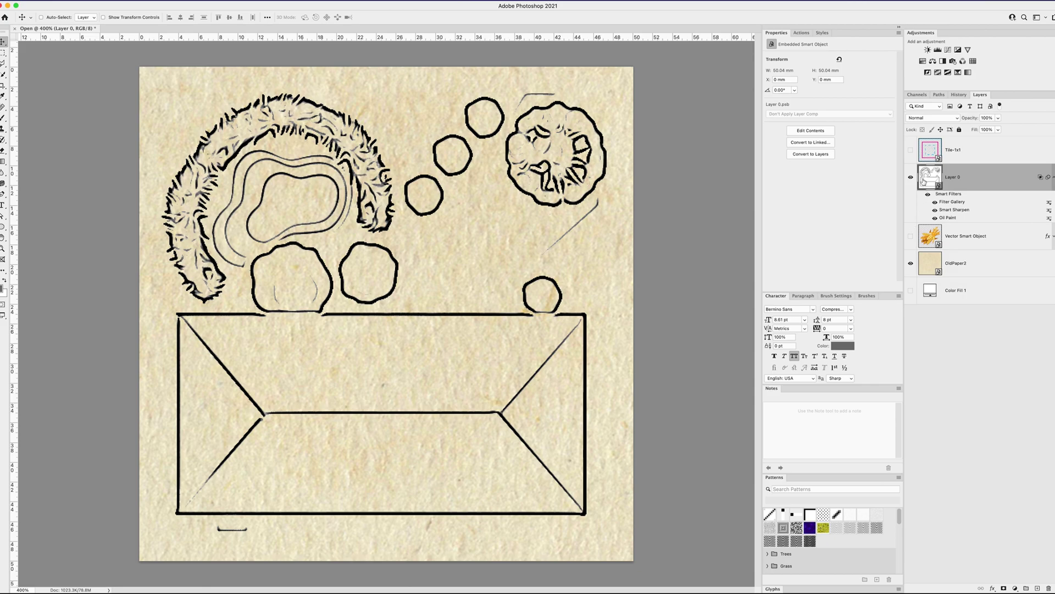
{"action": "double_click", "coordinate": [924, 182]}
{"action": "right_click", "coordinate": [948, 179]}
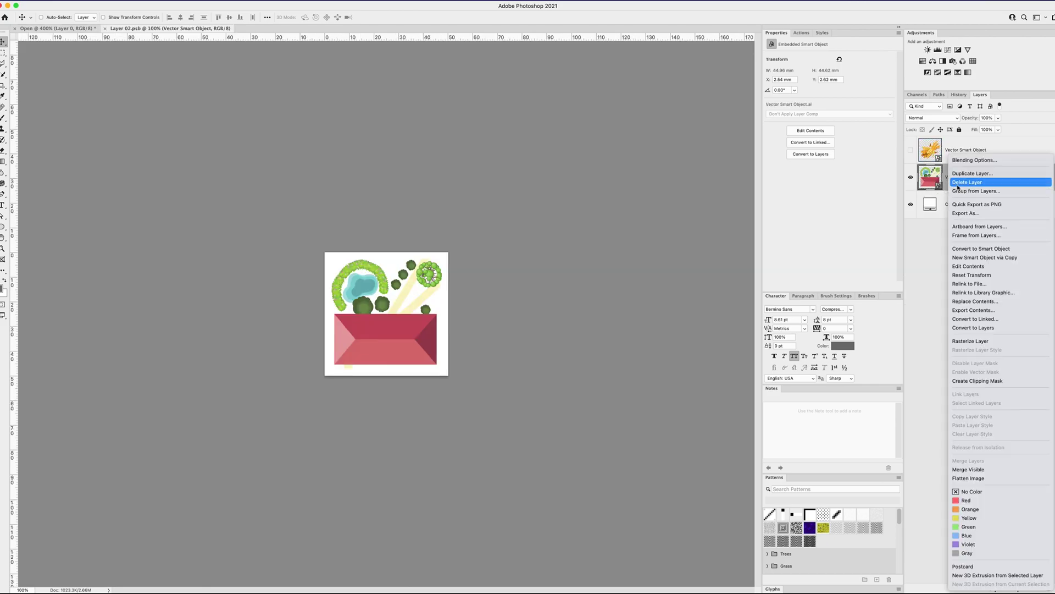
{"action": "left_click", "coordinate": [957, 175]}
{"action": "left_click", "coordinate": [454, 352]}
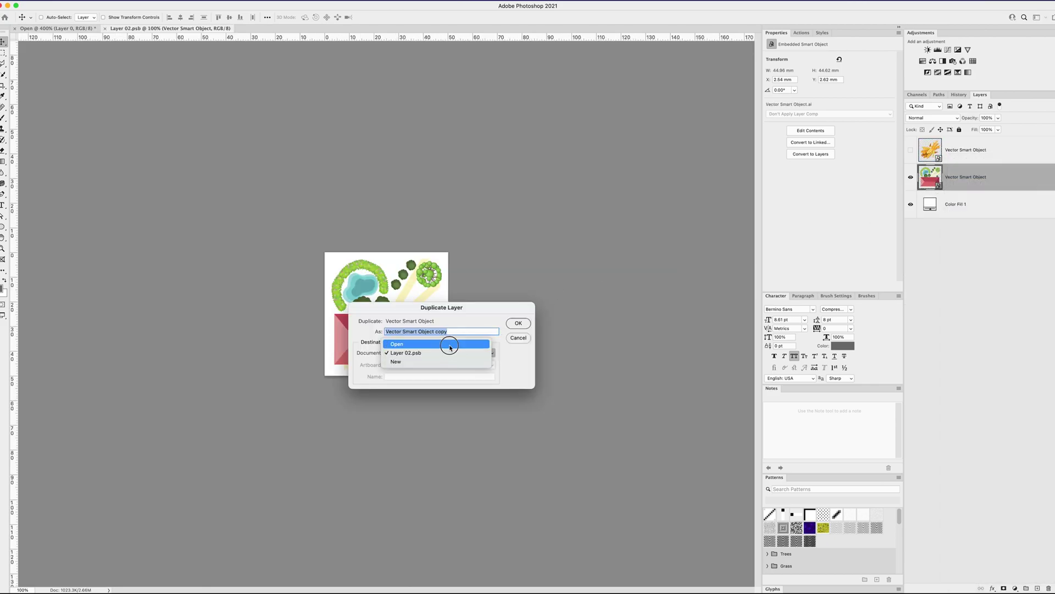
{"action": "left_click", "coordinate": [448, 344]}
{"action": "key", "text": "Return"}
Move the map copy below Layer 0 in the paper document and select Layer 0
{"action": "left_click", "coordinate": [106, 28]}
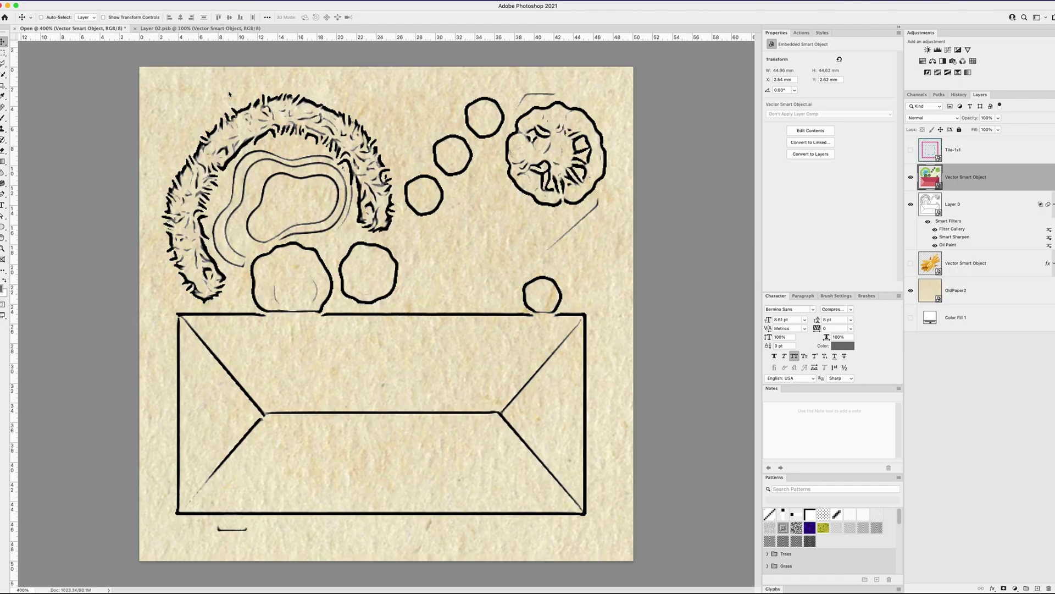
{"action": "left_click_drag", "start_coordinate": [996, 177], "coordinate": [984, 238]}
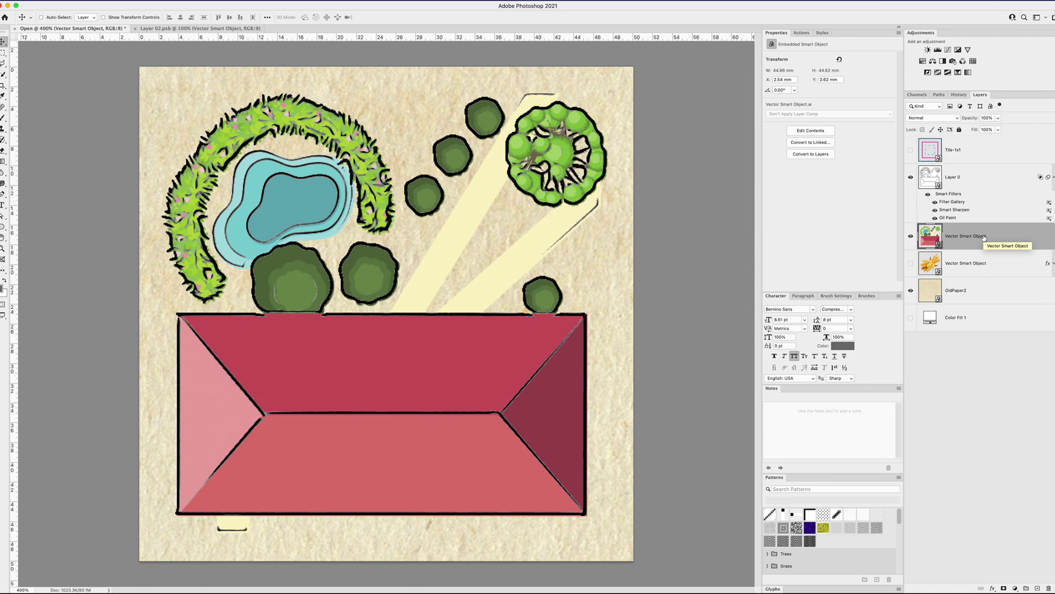
{"action": "left_click", "coordinate": [972, 175]}
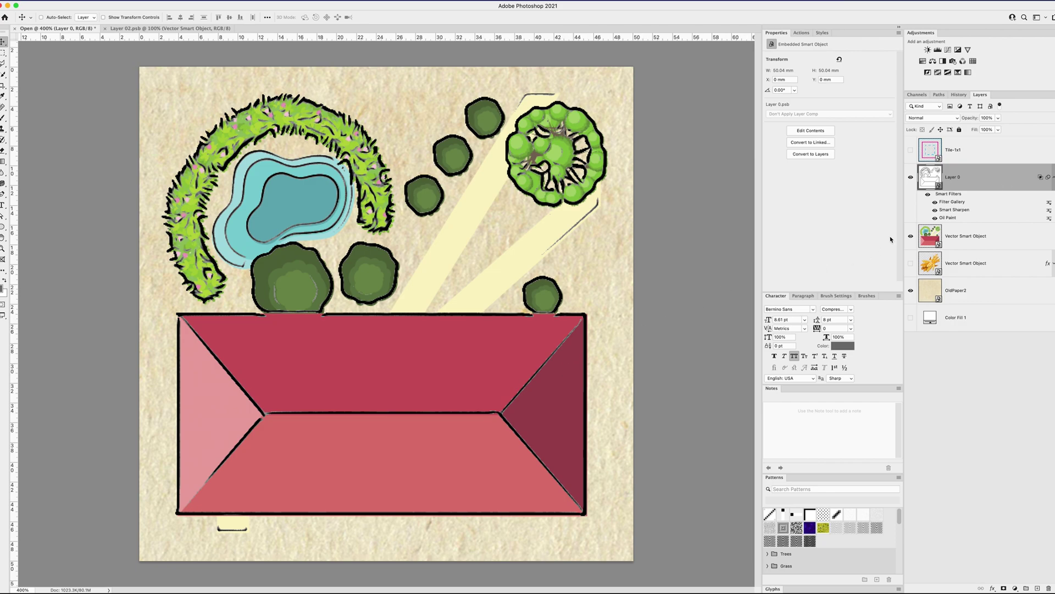
Drag Layer 0's Blend If white sliders so its light tones drop out
{"action": "left_click", "coordinate": [1015, 190]}
{"action": "double_click", "coordinate": [1015, 189]}
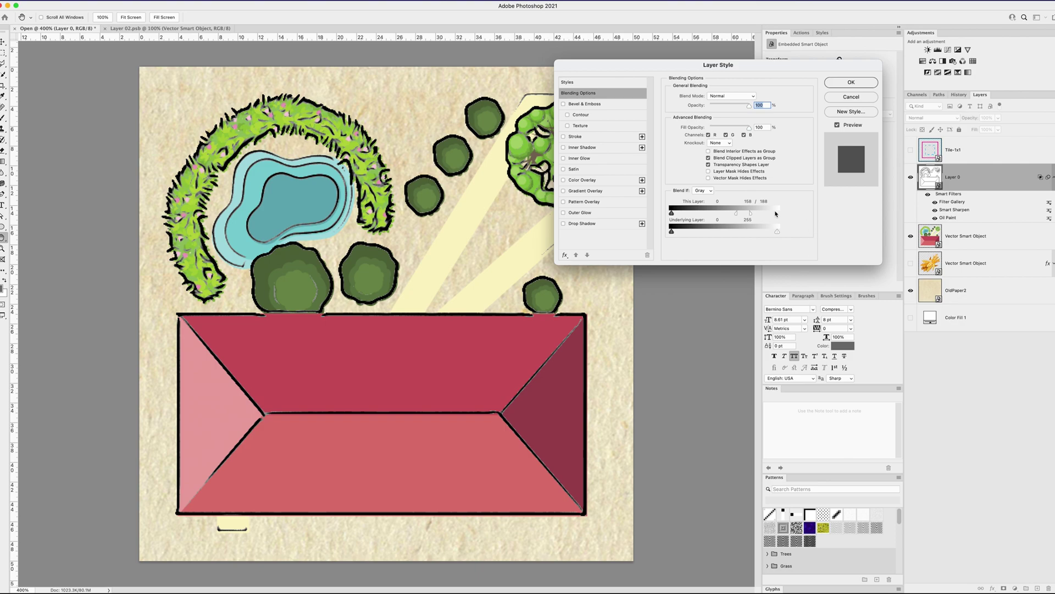
{"action": "left_click_drag", "start_coordinate": [736, 213], "coordinate": [671, 217]}
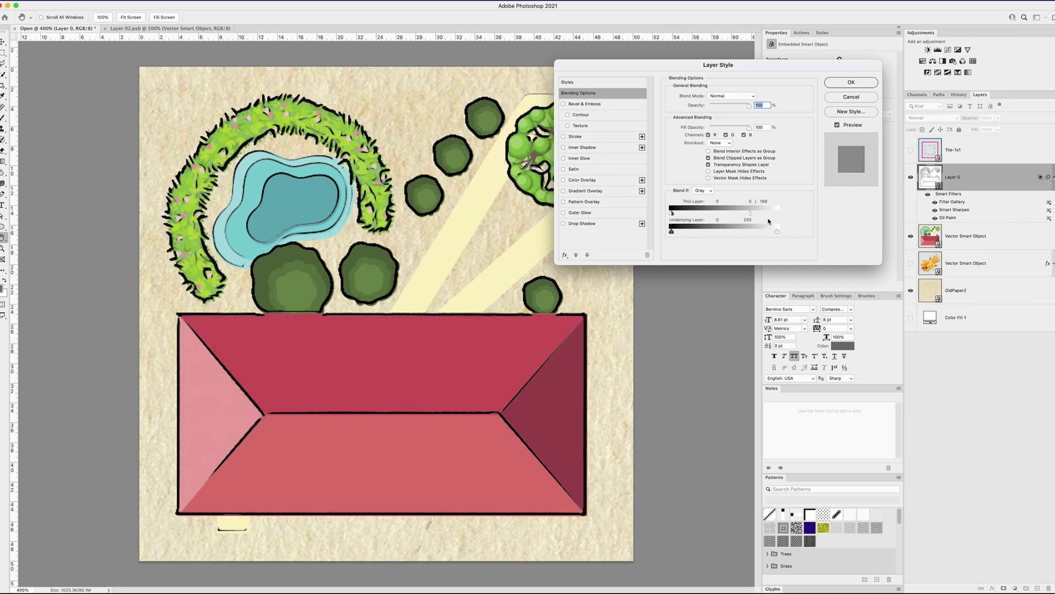
{"action": "mouse_move", "coordinate": [750, 214]}
{"action": "left_mouse_down"}
{"action": "mouse_move", "coordinate": [720, 217]}
{"action": "mouse_move", "coordinate": [738, 220]}
{"action": "left_mouse_up"}
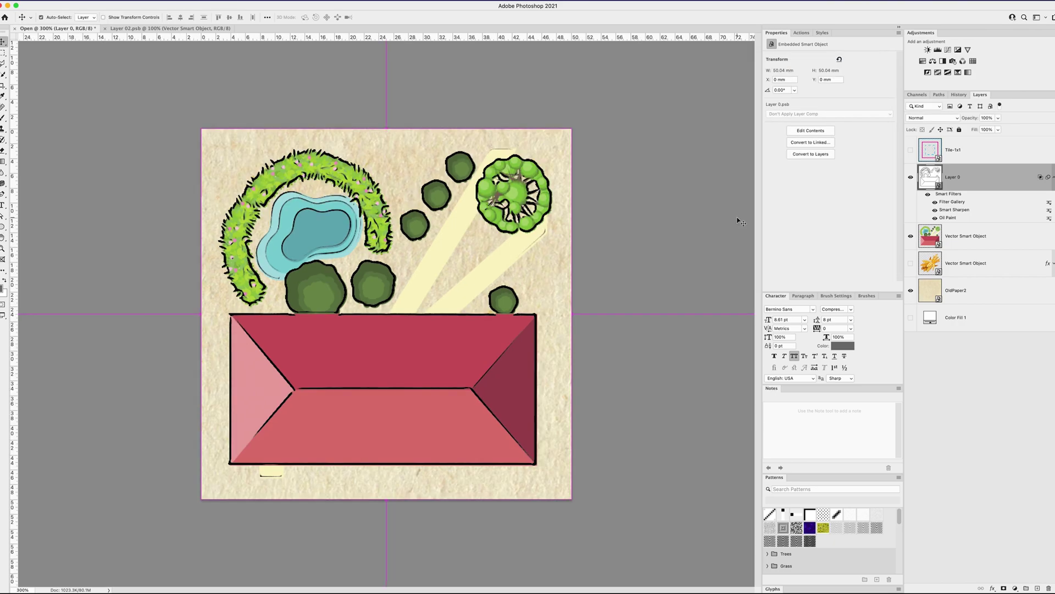
{"action": "key", "text": "super+minus"}
{"action": "key", "text": "super+plus"}
{"action": "key", "text": "super+plus"}
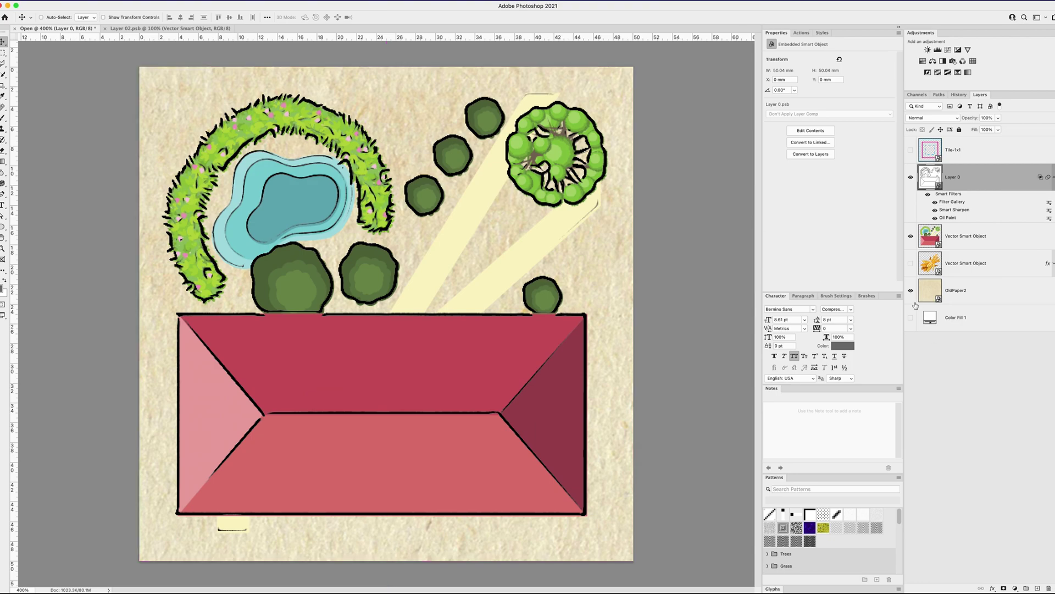
Hide OldPaper2 and the coloured map layer, then open Layer 0's smart object contents
{"action": "left_click", "coordinate": [912, 291]}
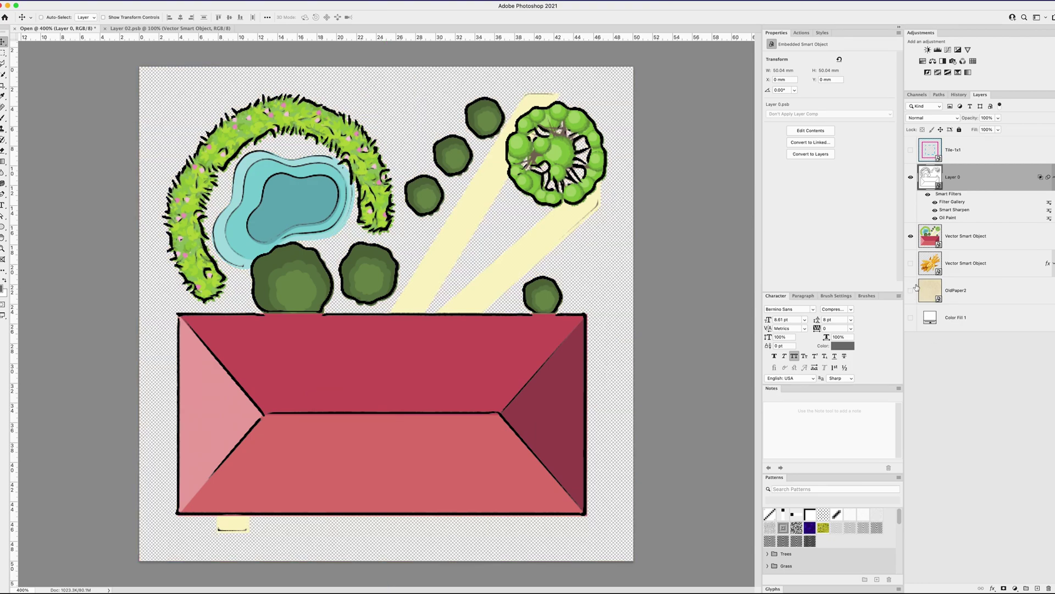
{"action": "left_click", "coordinate": [911, 237]}
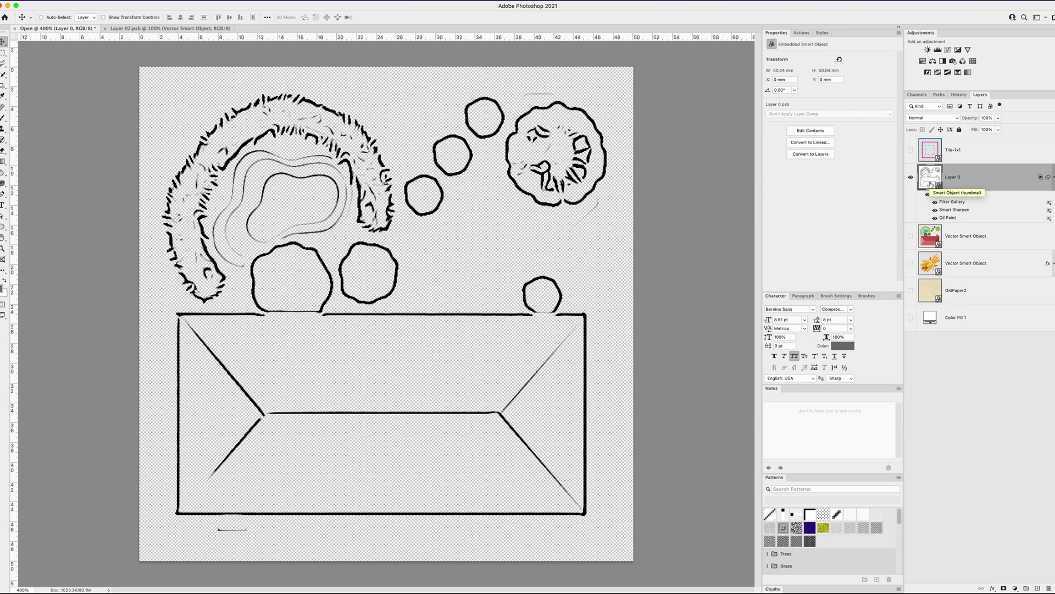
{"action": "double_click", "coordinate": [930, 178]}
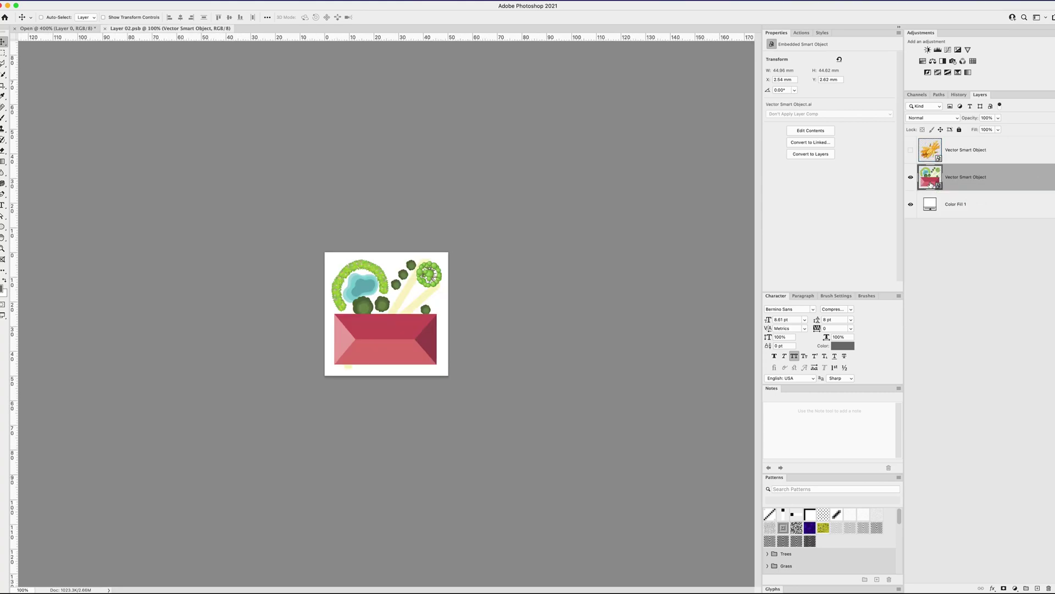
{"action": "key", "text": "super+Tab"}
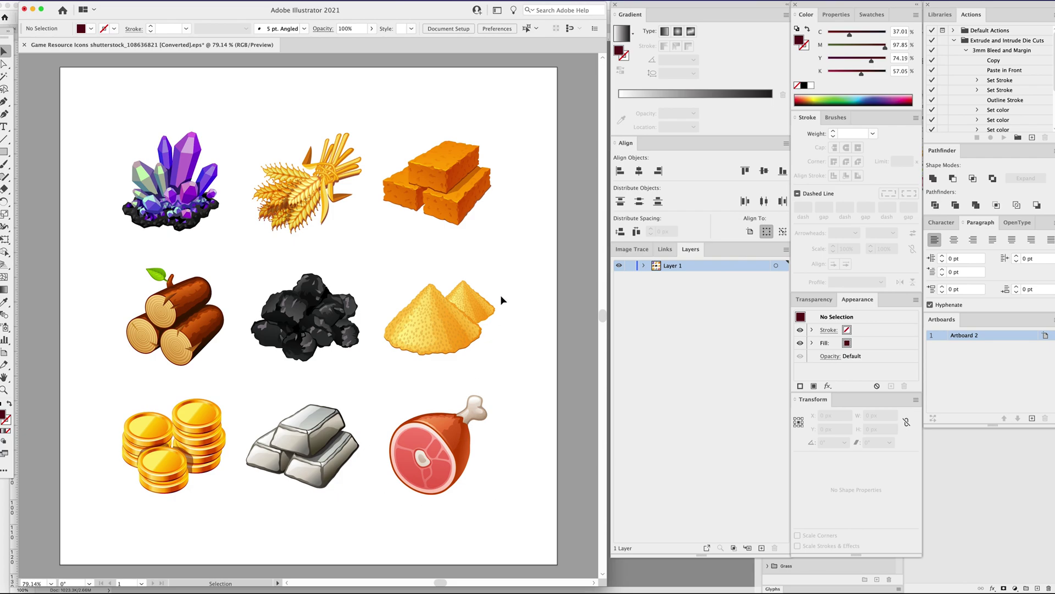
Copy the ham icon from the Game Resource Icons sheet in Illustrator
{"action": "left_click", "coordinate": [381, 385]}
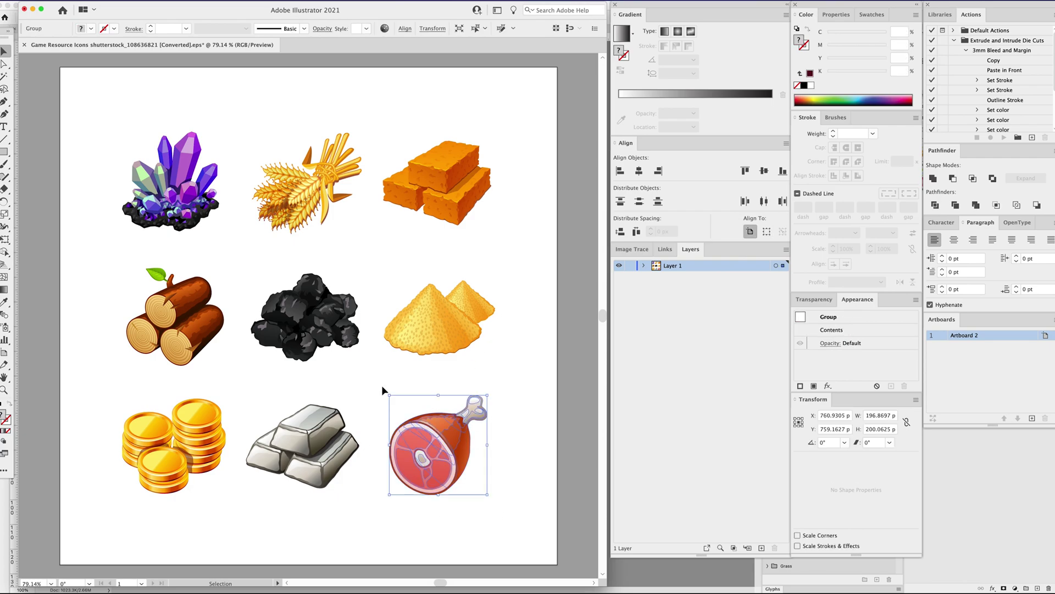
{"action": "key", "text": "a"}
{"action": "key", "text": "super+Tab"}
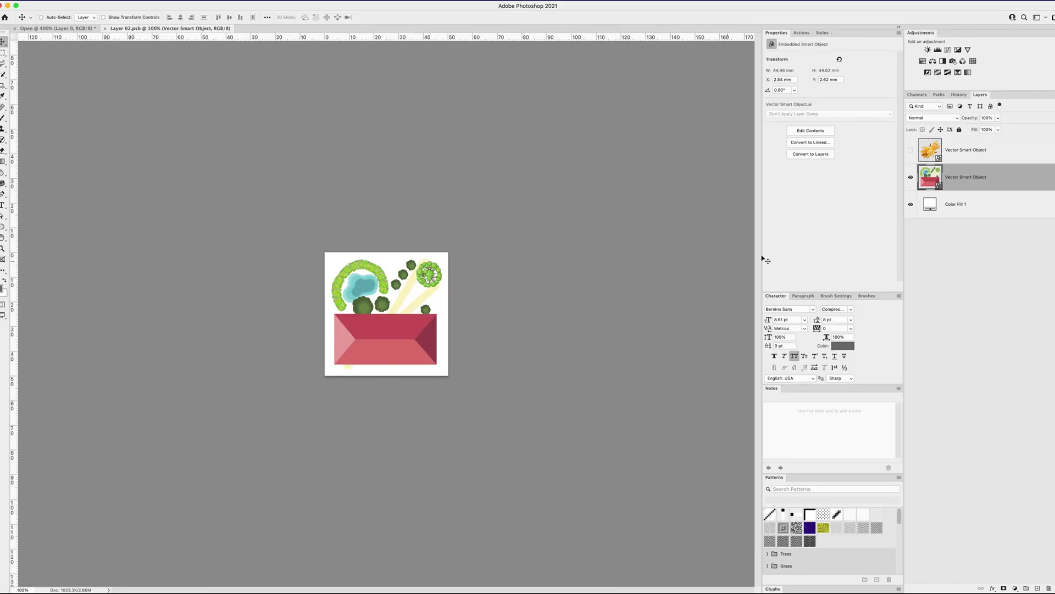
Paste the ham as a smart object at the top of the stack and shrink it to fit
{"action": "left_click", "coordinate": [979, 158]}
{"action": "key", "text": "super+v"}
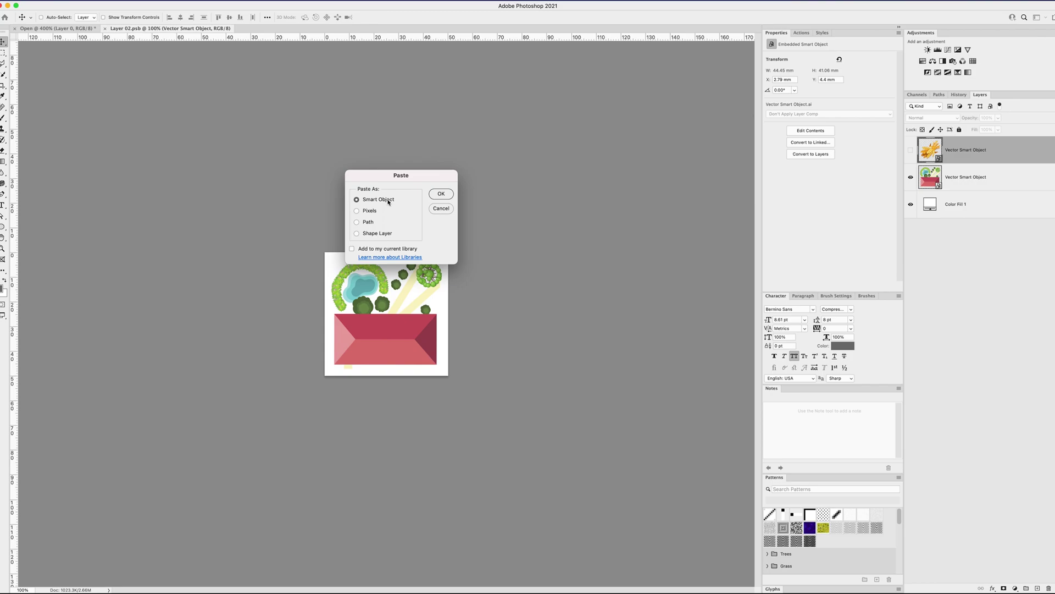
{"action": "left_click", "coordinate": [441, 194]}
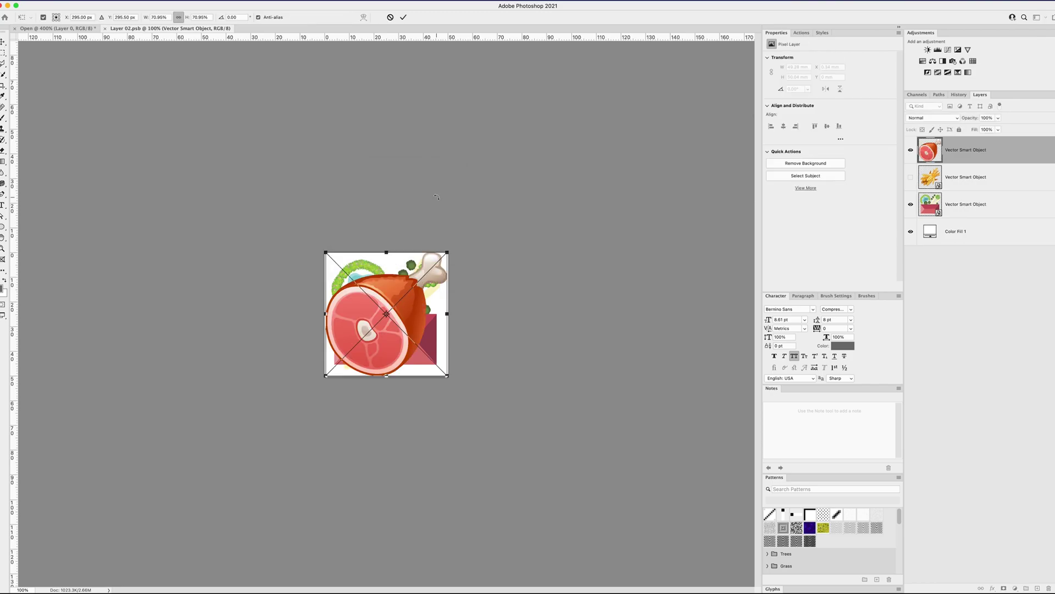
{"action": "left_click_drag", "start_coordinate": [447, 252], "coordinate": [441, 257]}
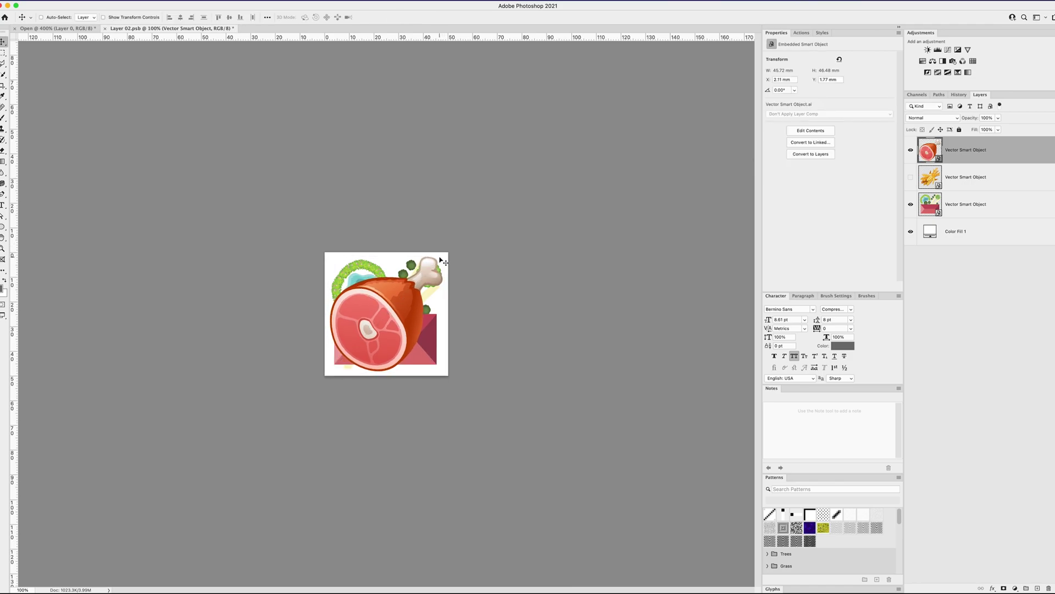
{"action": "key", "text": "Return"}
Hide the map artwork, then save and close the smart object contents
{"action": "left_click", "coordinate": [911, 204]}
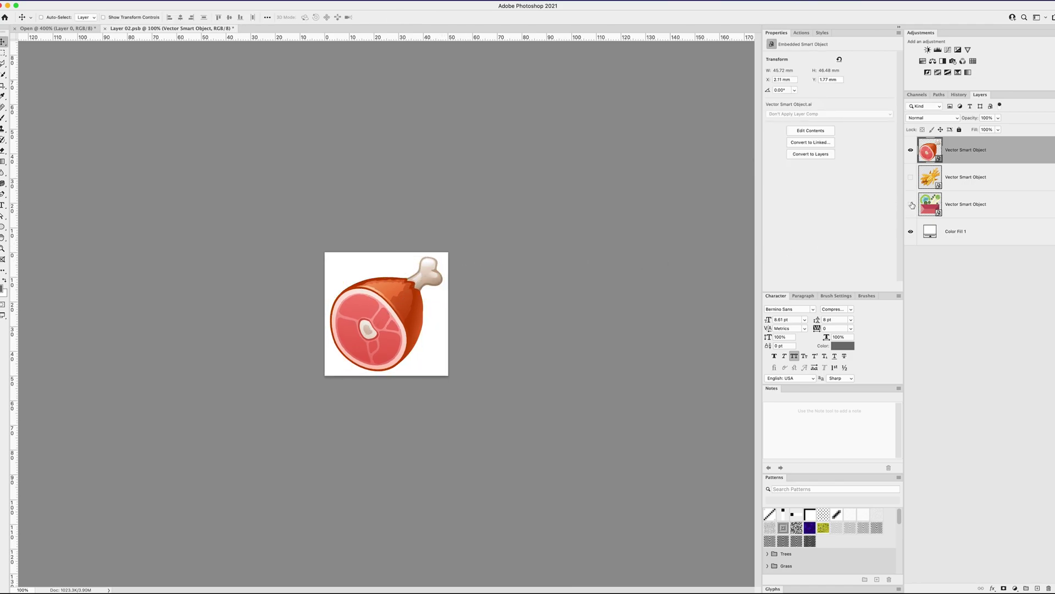
{"action": "key", "text": "super+s"}
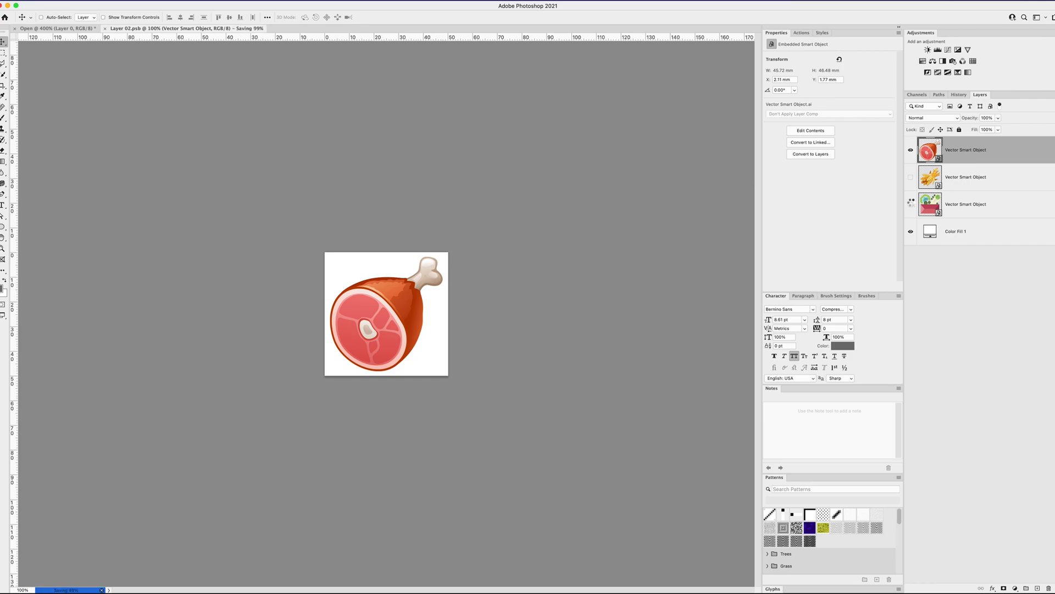
{"action": "key", "text": "super+w"}
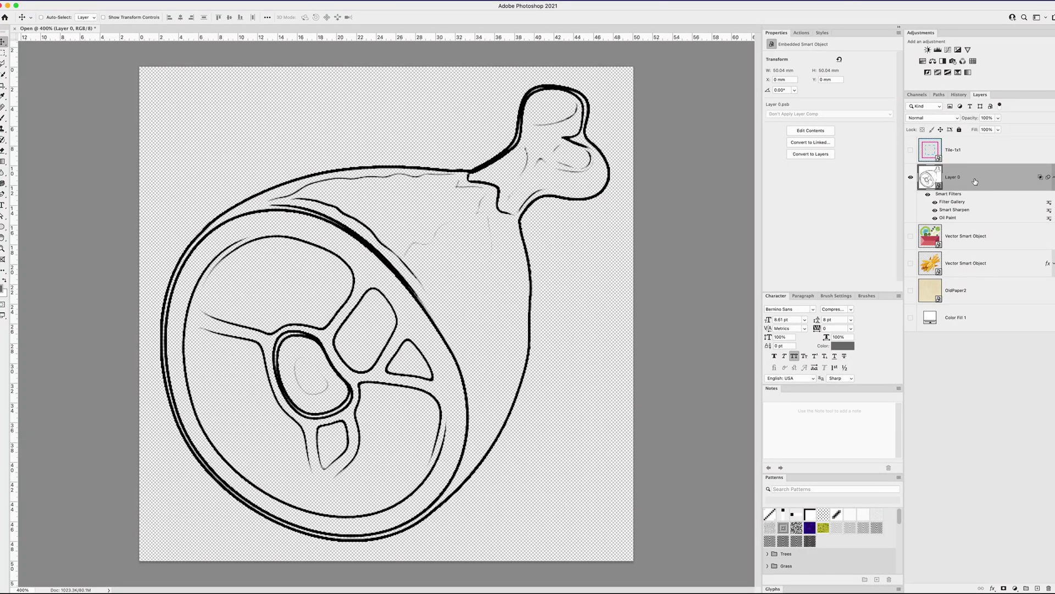
{"action": "double_click", "coordinate": [929, 178]}
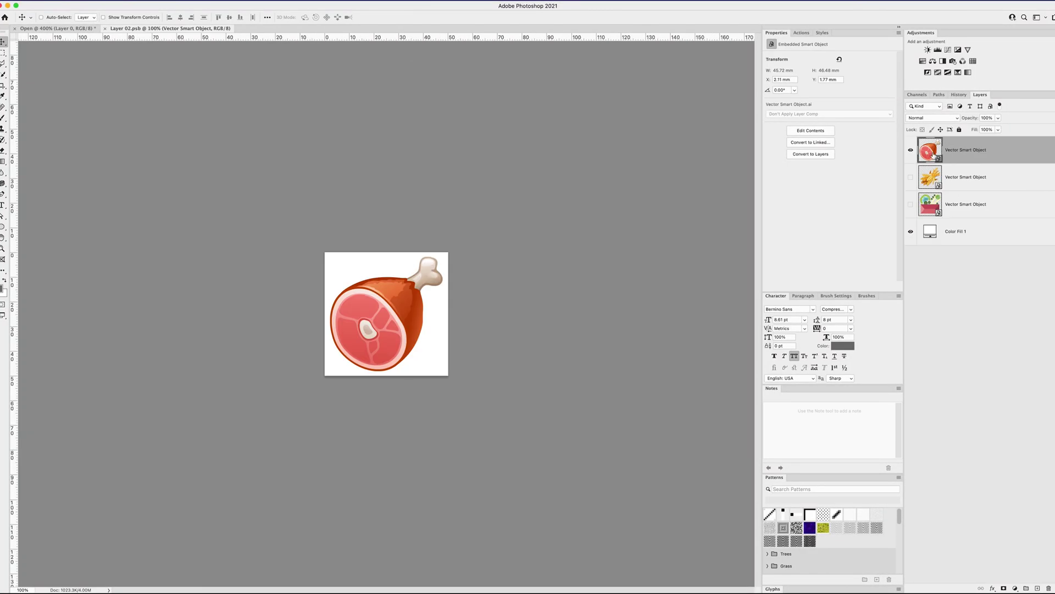
{"action": "key", "text": "super+t"}
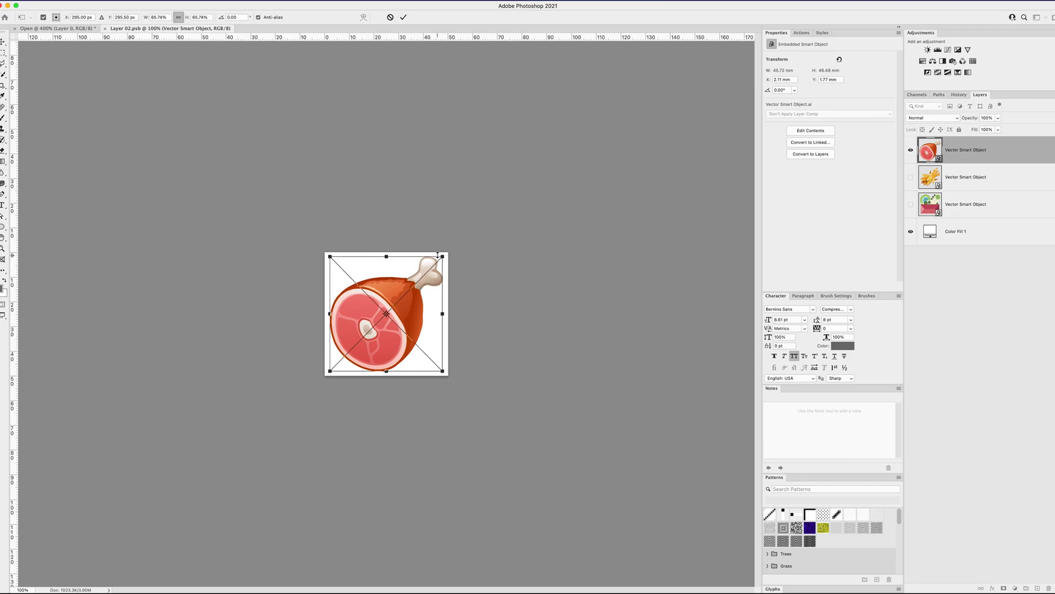
{"action": "left_click_drag", "start_coordinate": [443, 257], "coordinate": [409, 296]}
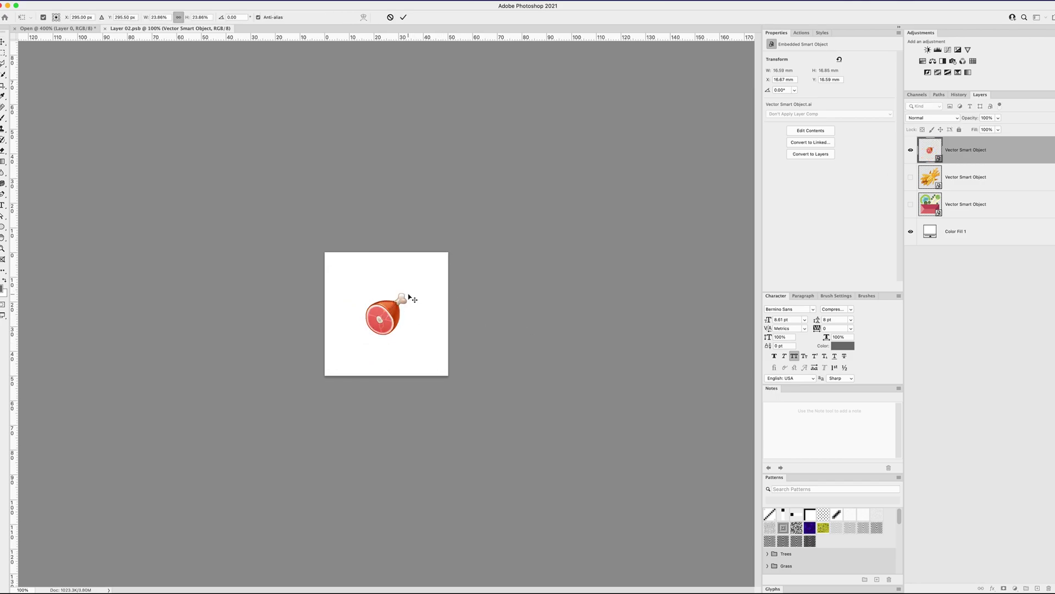
{"action": "key", "text": "Return"}
{"action": "key", "text": "super+s"}
{"action": "key", "text": "super+w"}
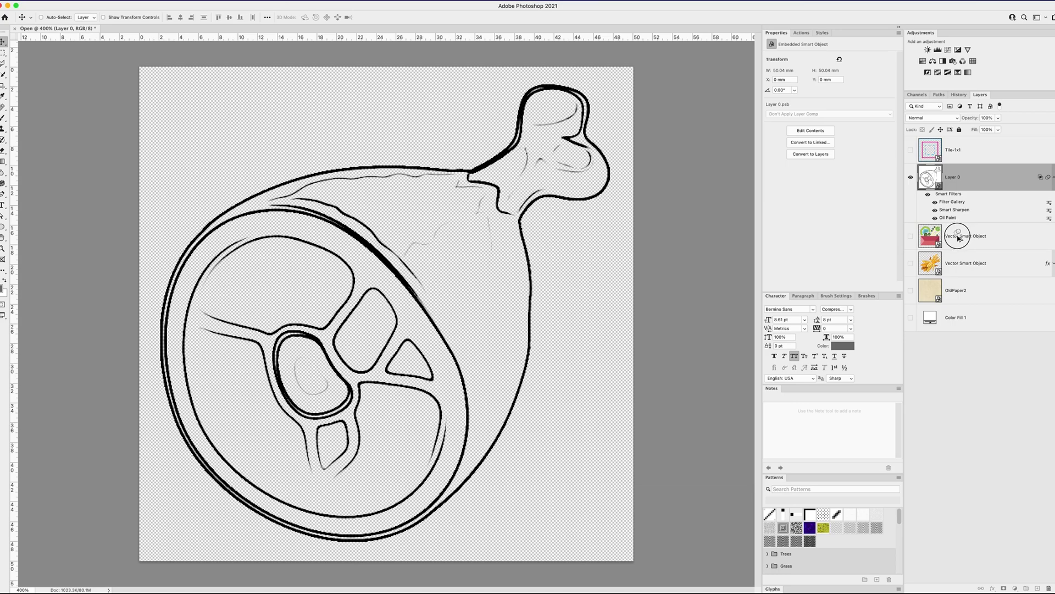
Hide Layer 0, show the map smart object, and Alt-drag its Smart Filters onto the wheat layer
{"action": "left_click", "coordinate": [911, 177]}
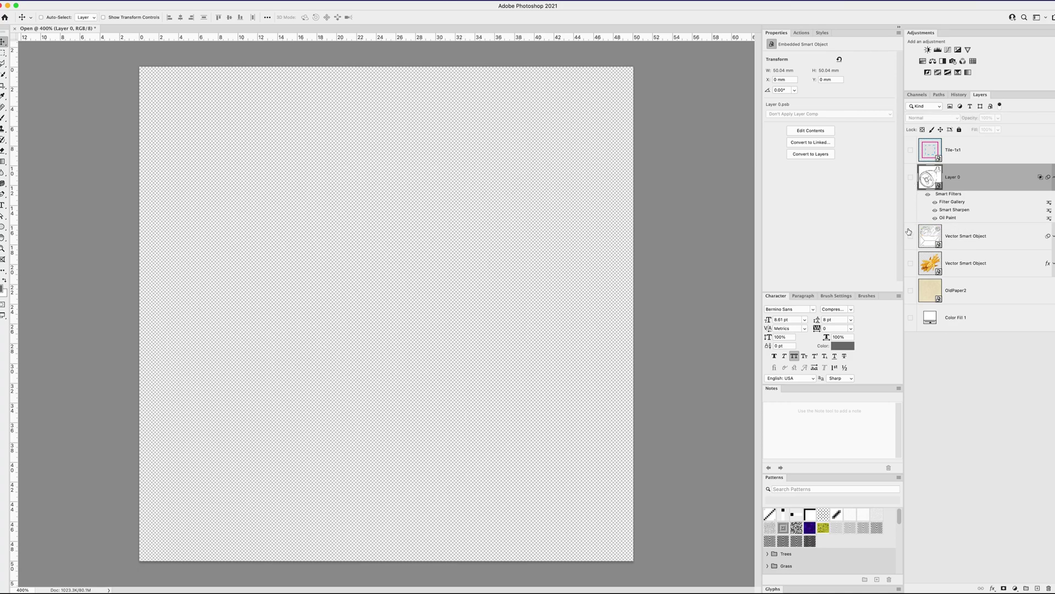
{"action": "left_click", "coordinate": [911, 236]}
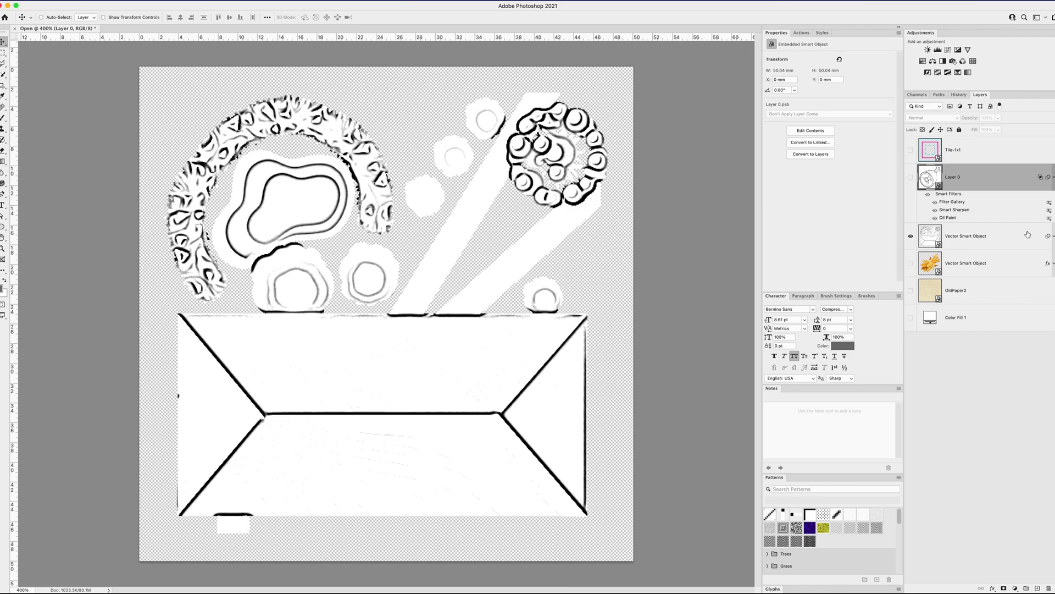
{"action": "left_click", "coordinate": [1052, 236]}
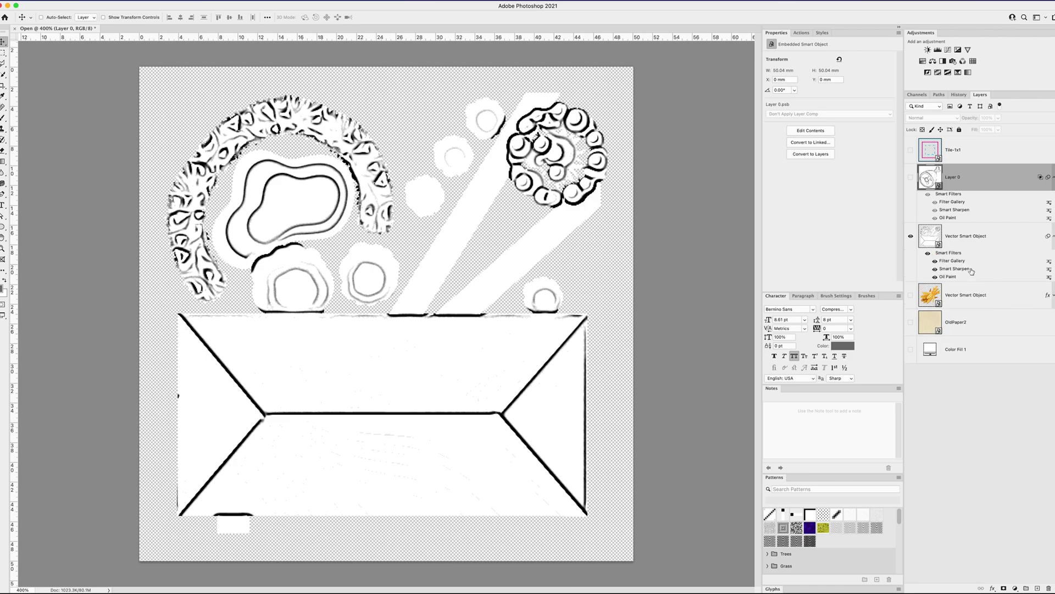
{"action": "left_click_drag", "start_coordinate": [945, 254], "coordinate": [950, 297]}
{"action": "left_click", "coordinate": [929, 245]}
Hide the map, show and select the wheat layer, and expand its effects list
{"action": "left_click", "coordinate": [909, 236]}
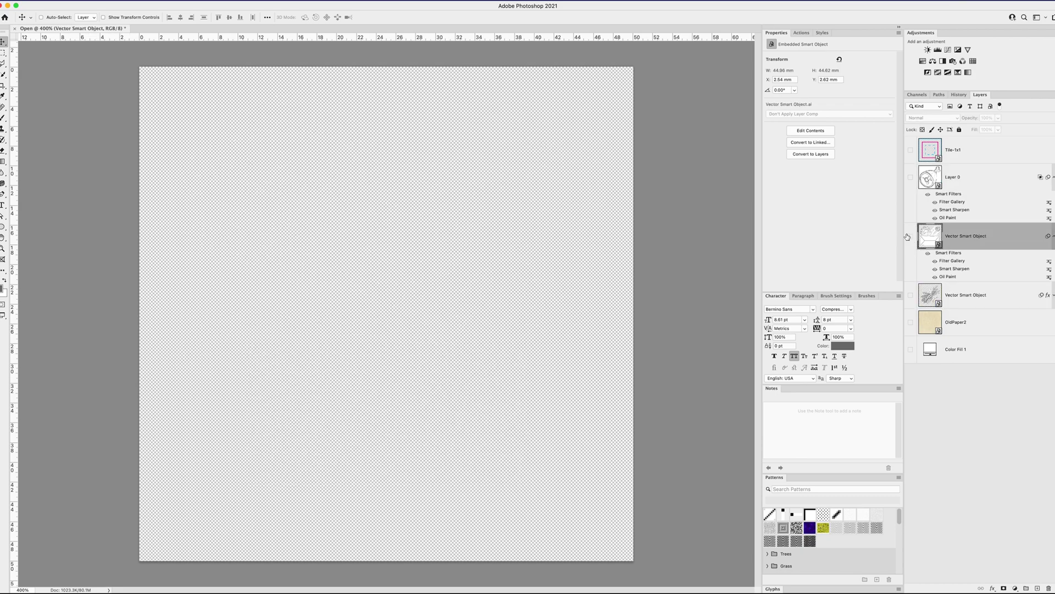
{"action": "left_click", "coordinate": [910, 296]}
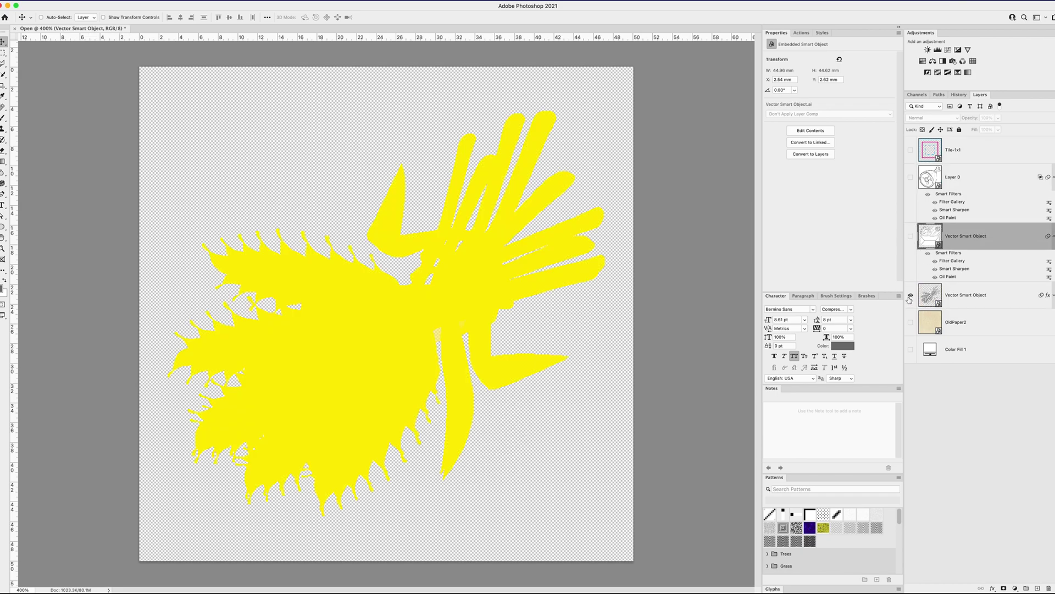
{"action": "left_click", "coordinate": [979, 297]}
{"action": "left_click", "coordinate": [1052, 295]}
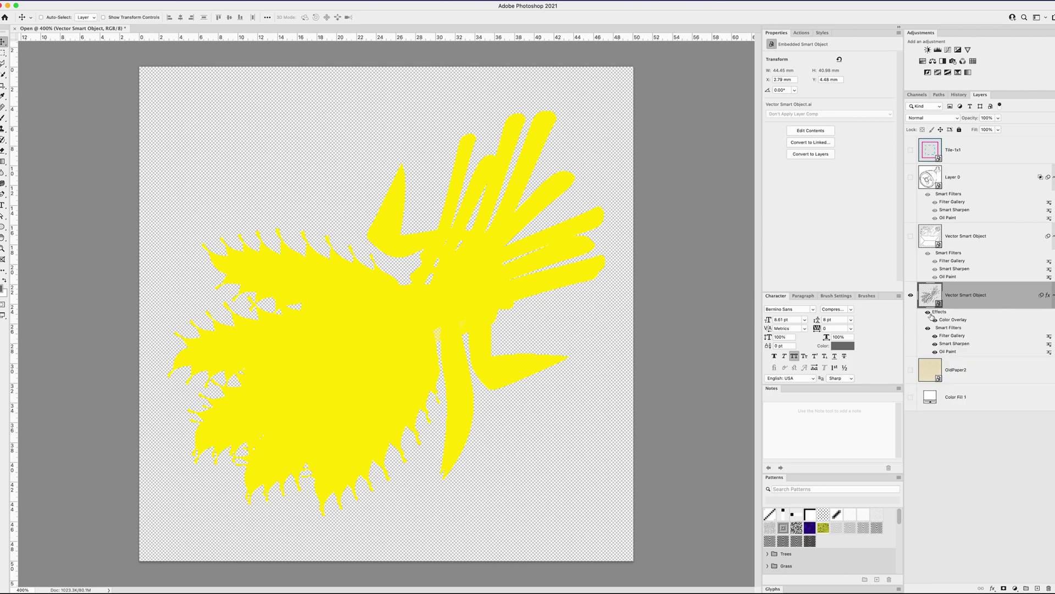
{"action": "left_click", "coordinate": [992, 295]}
Clear the layer style on the wheat Vector Smart Object to remove its yellow Color Overlay
{"action": "right_click", "coordinate": [992, 295]}
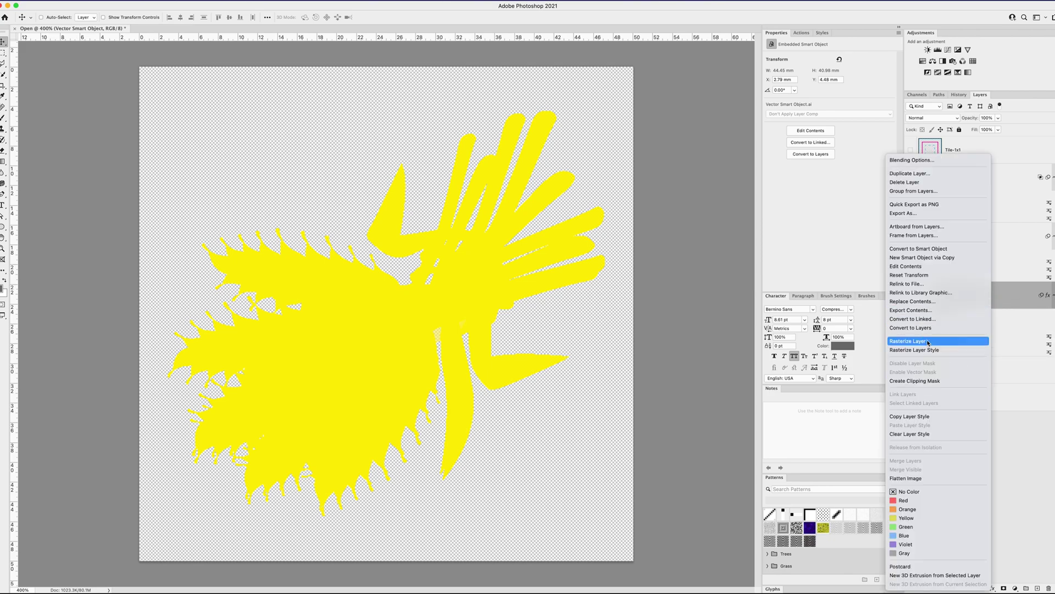
{"action": "left_click", "coordinate": [926, 433]}
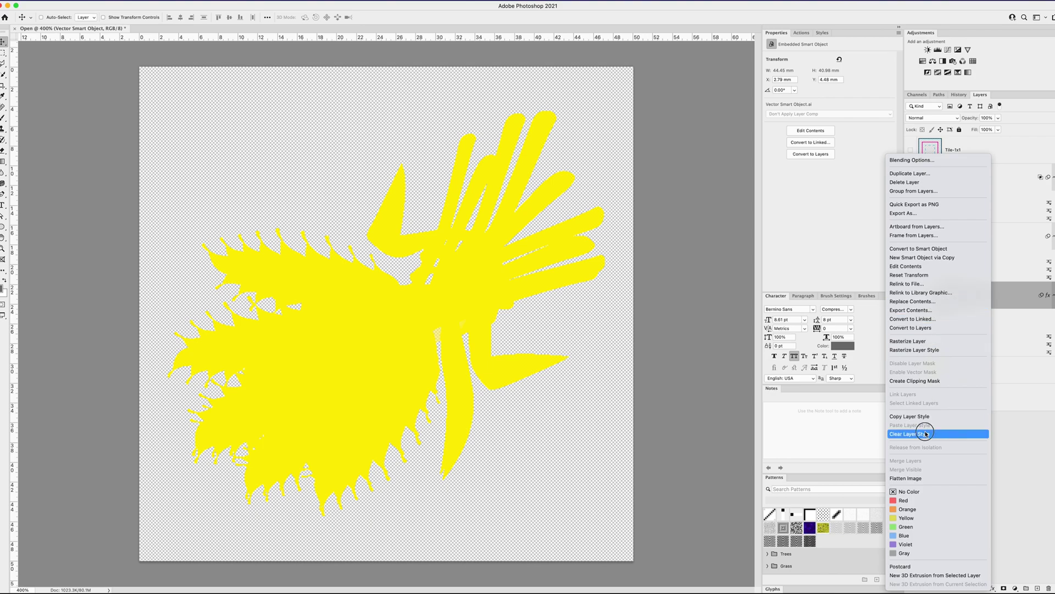